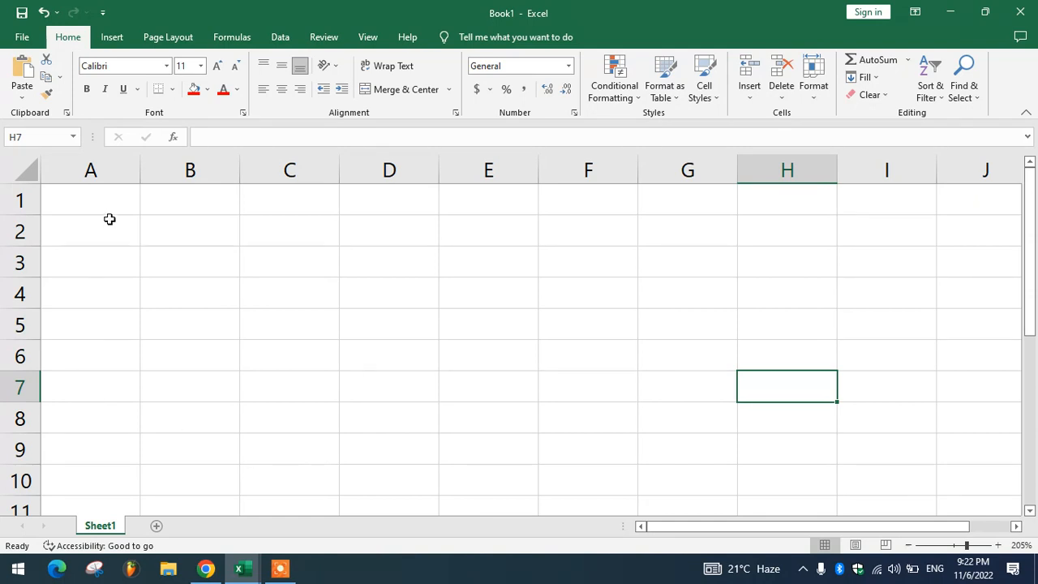
# - Enter the heading "NAME OF STUDENT" in cell A1
pyautogui.click(102, 211)
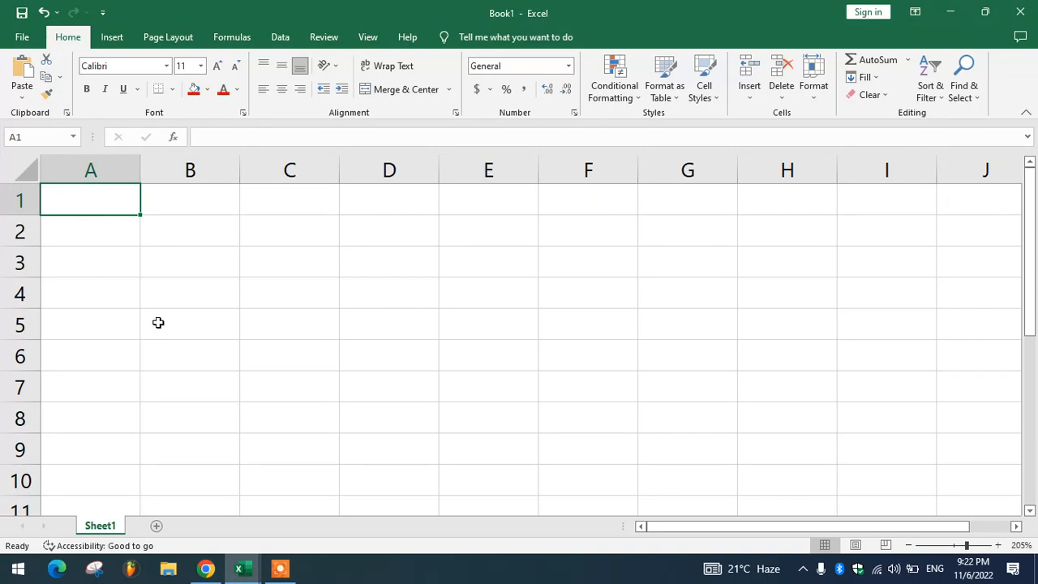
pyautogui.click(90, 170)
pyautogui.click(91, 201)
pyautogui.write('N')
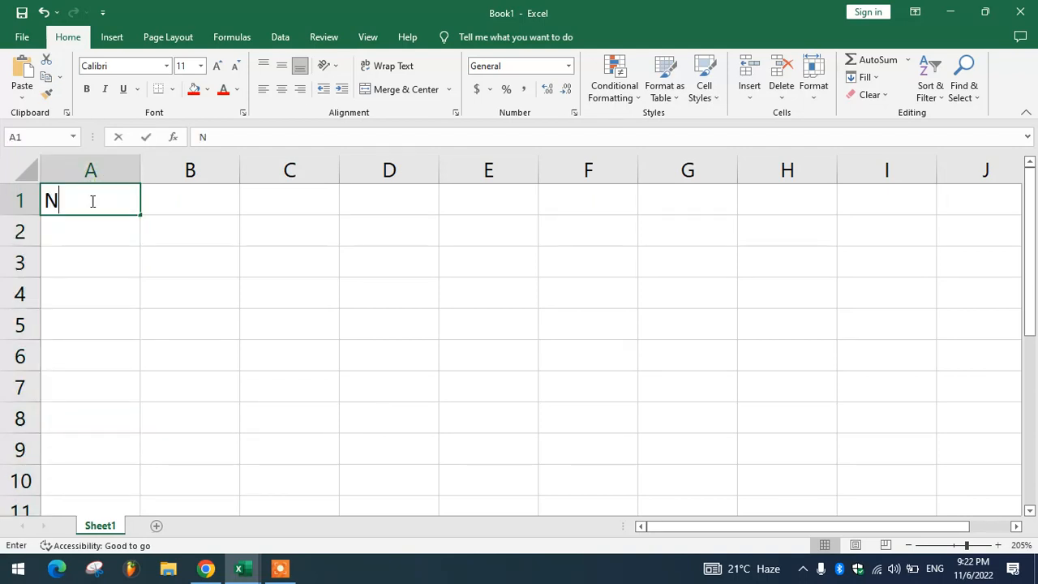
pyautogui.write('AME OF ')
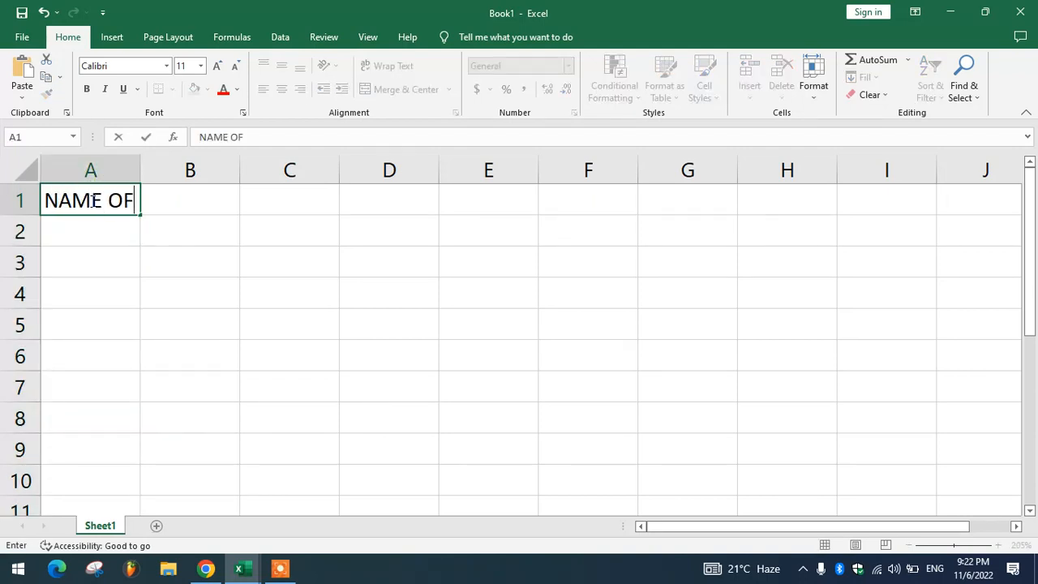
pyautogui.write('STUDENT')
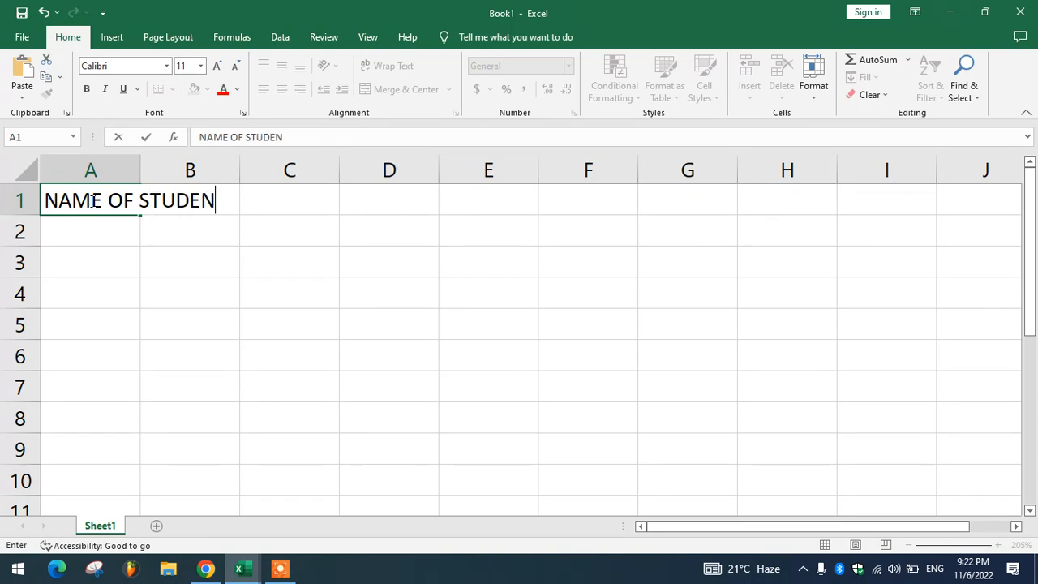
pyautogui.press('Tab')
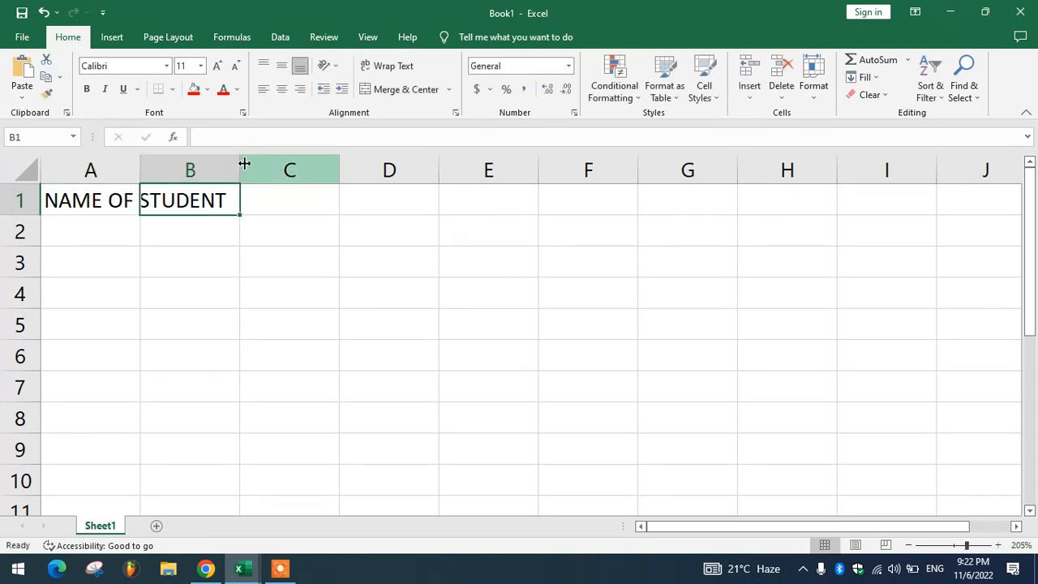
pyautogui.click(186, 284)
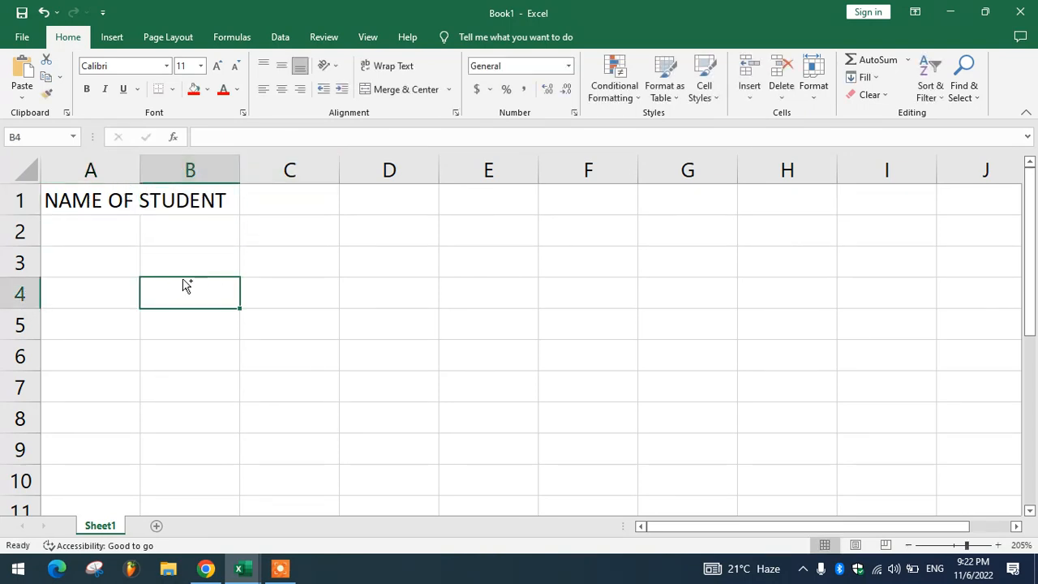
# - Examine how the heading in A1 fits within the width of column A
pyautogui.scroll(7, 111, 232)
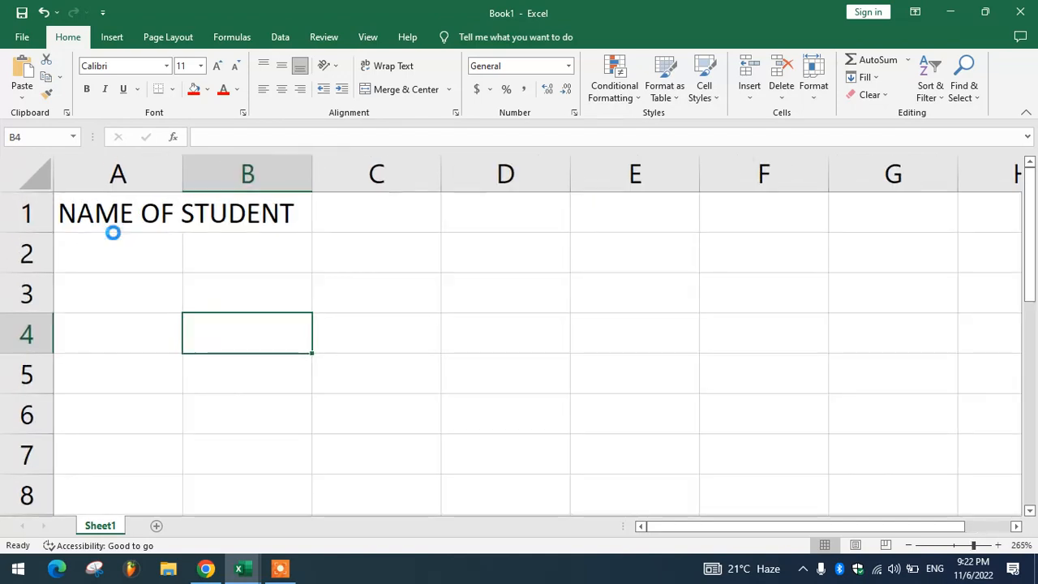
pyautogui.scroll(2, 112, 233)
pyautogui.click(162, 273)
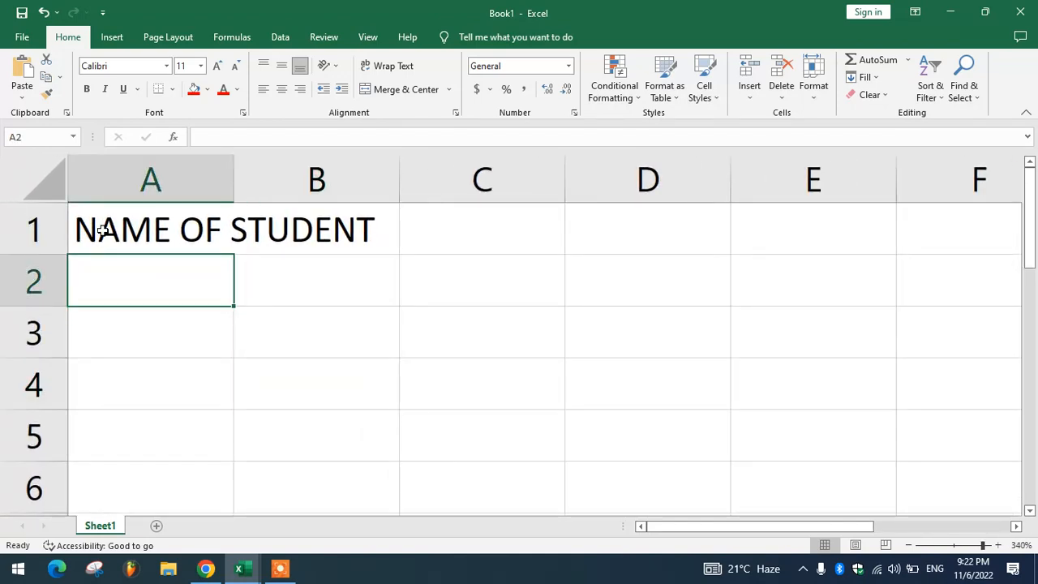
pyautogui.click(116, 209)
pyautogui.click(232, 162)
pyautogui.click(204, 165)
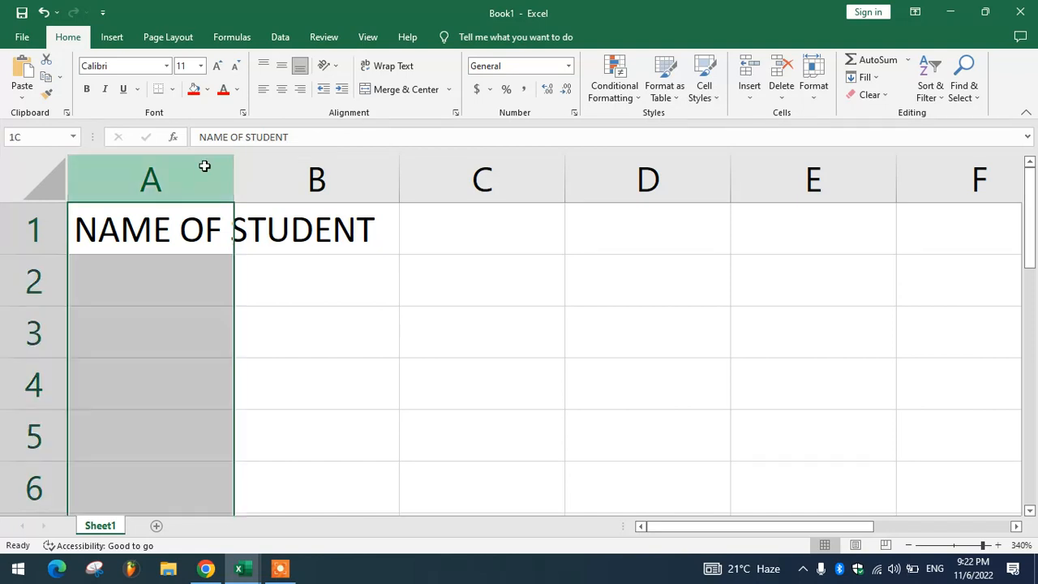
pyautogui.click(308, 364)
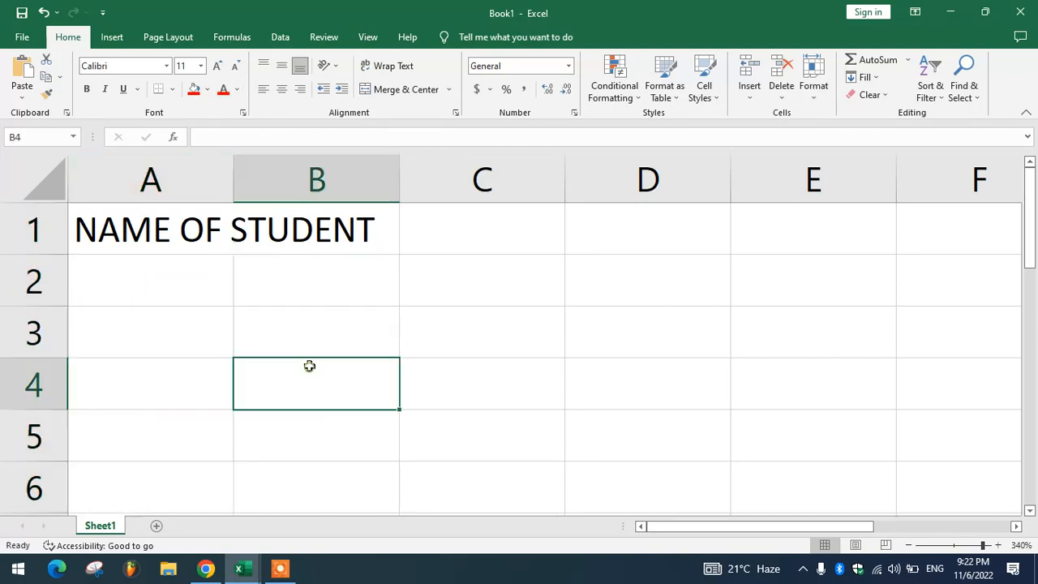
pyautogui.moveTo(145, 233); pyautogui.dragTo(378, 230)
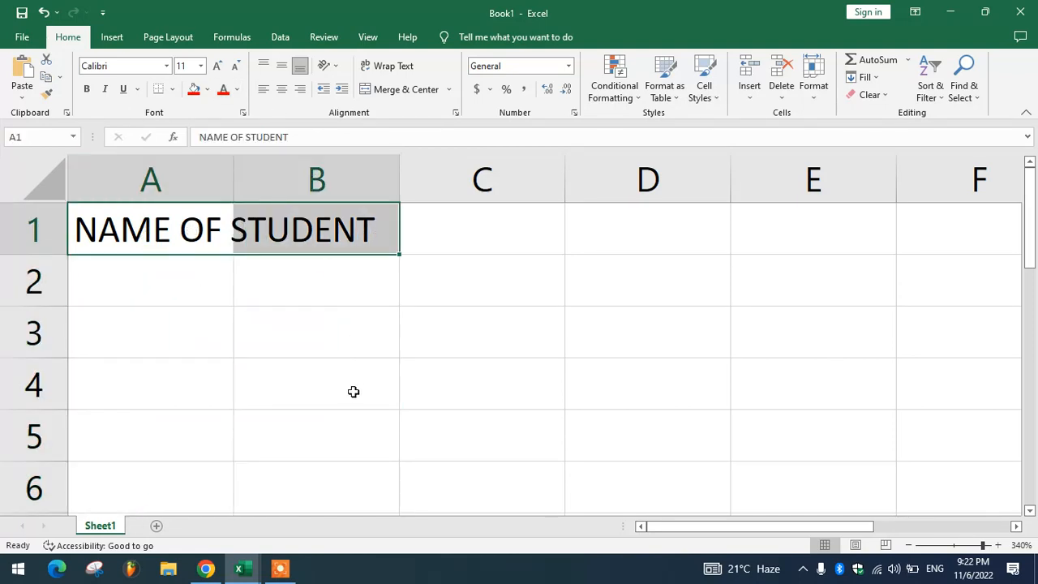
pyautogui.click(352, 391)
# - Enter the student name "SACHIN TENDULKAR" in cell A2 below the heading
pyautogui.click(144, 262)
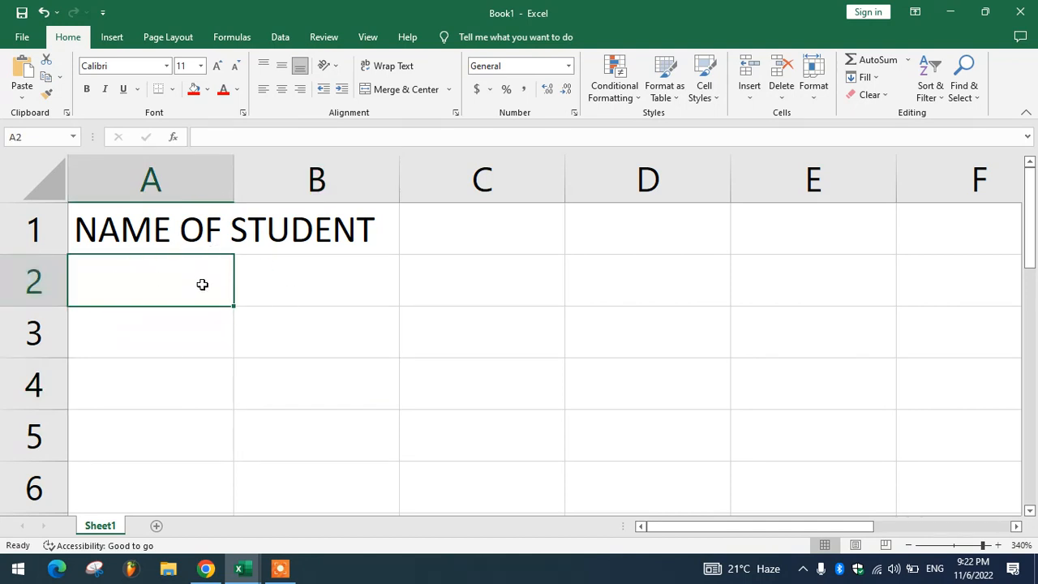
pyautogui.write('SA')
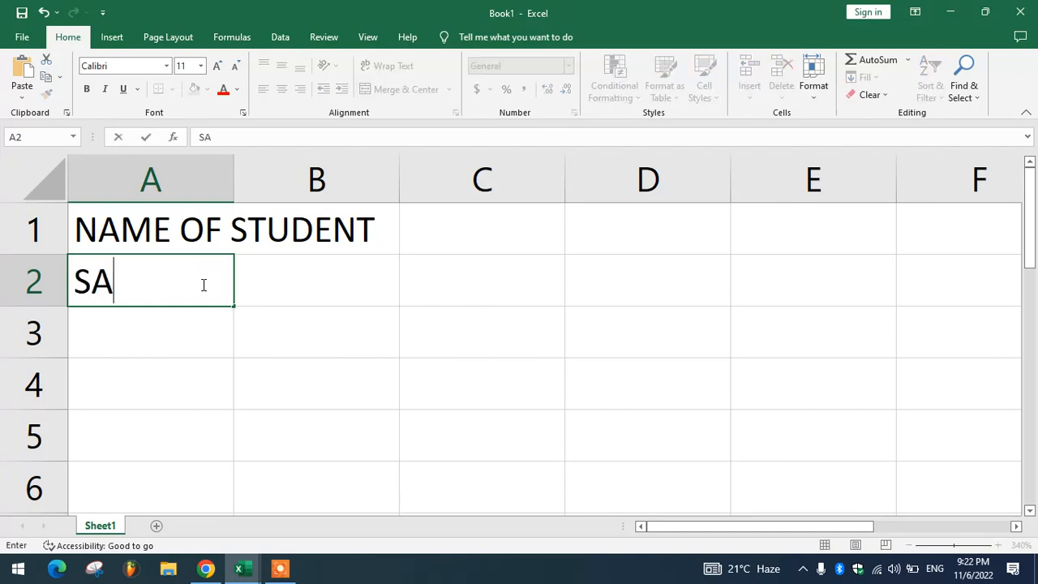
pyautogui.write('CHI')
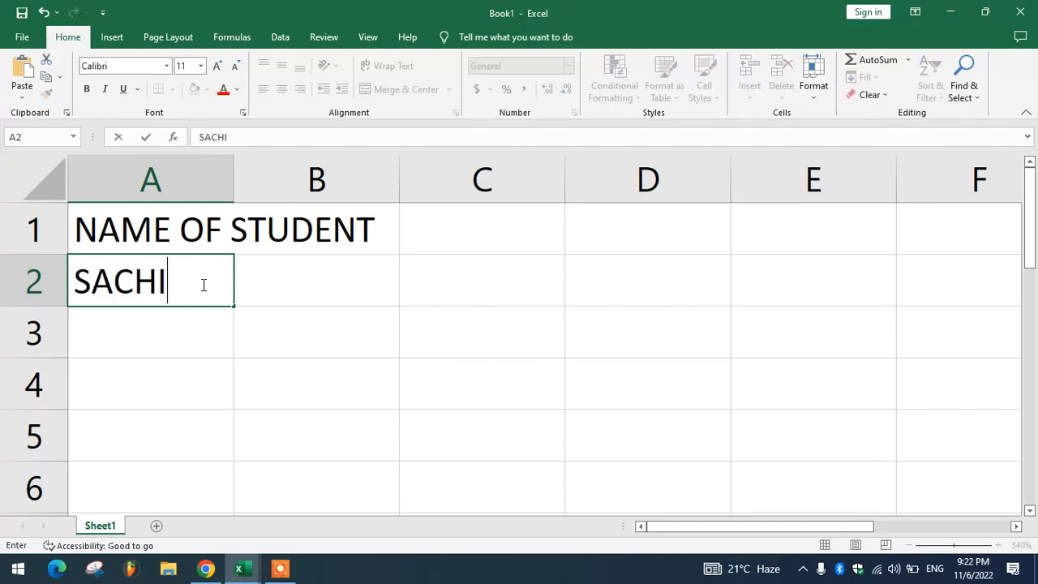
pyautogui.write('N TE')
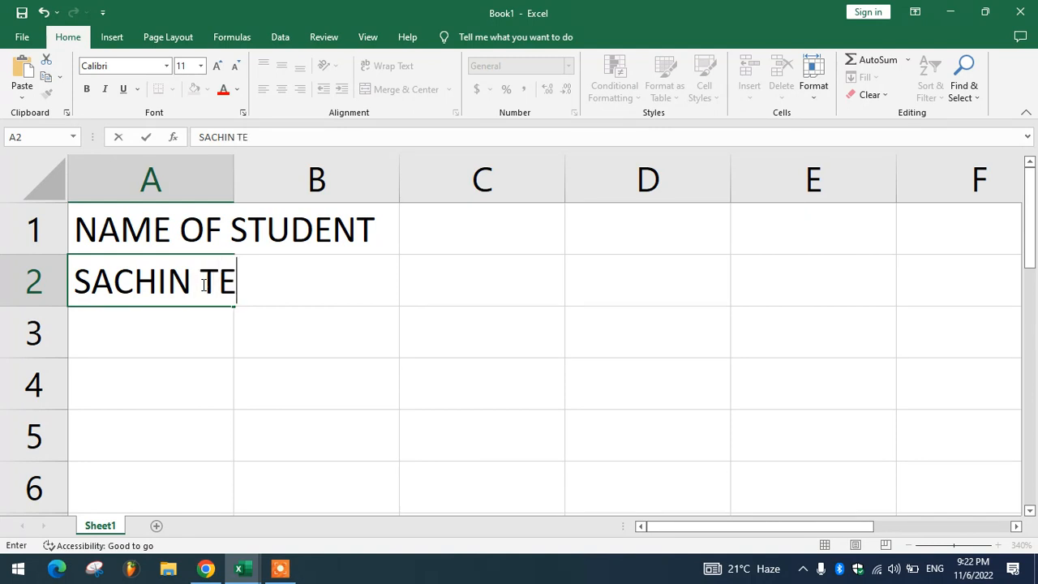
pyautogui.write('NDULKAR')
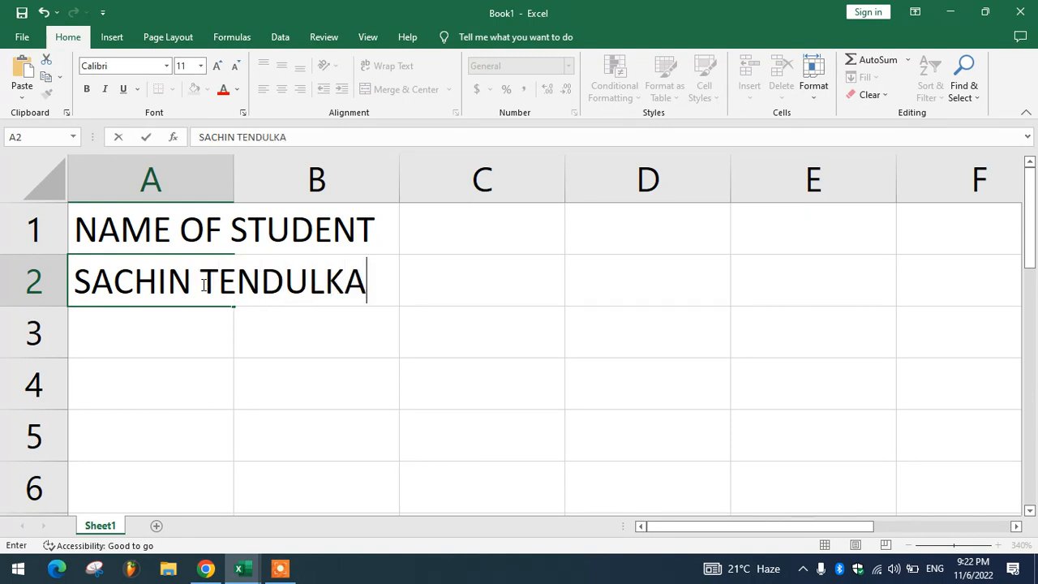
pyautogui.click(242, 394)
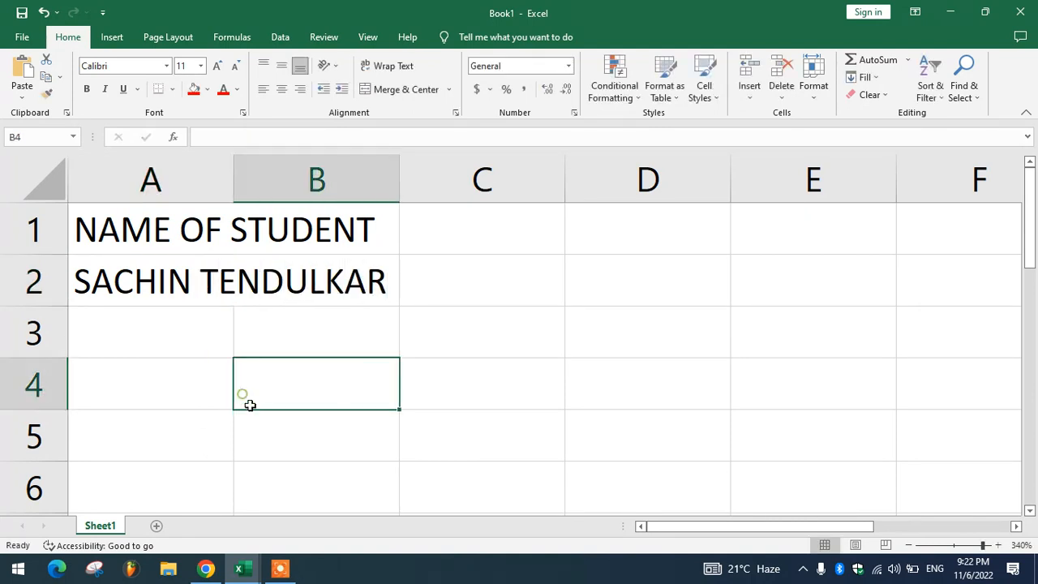
# - Examine how the entries in A1 and A2 sit across columns A and B
pyautogui.moveTo(126, 281); pyautogui.dragTo(338, 279)
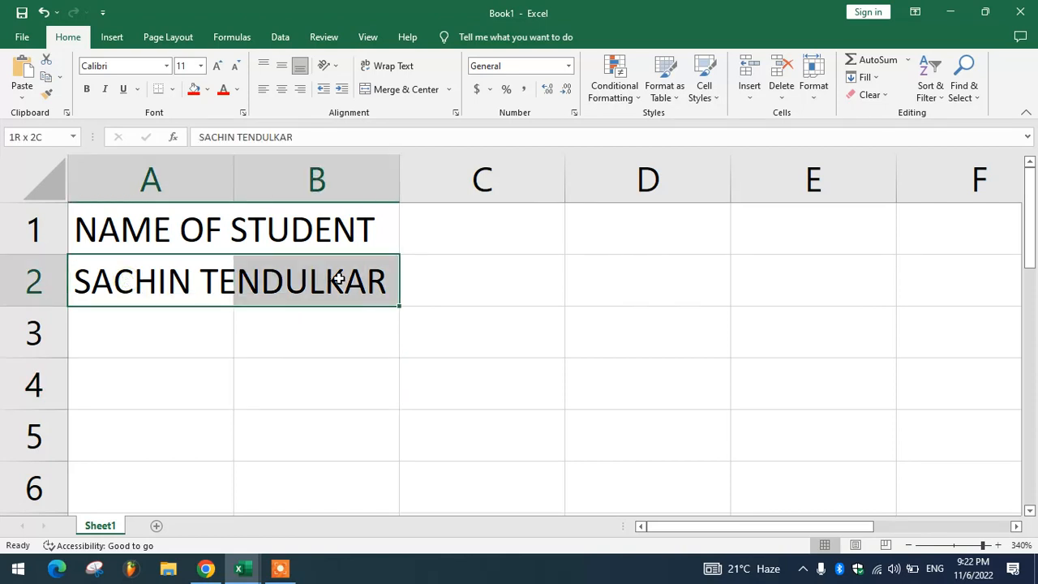
pyautogui.click(323, 365)
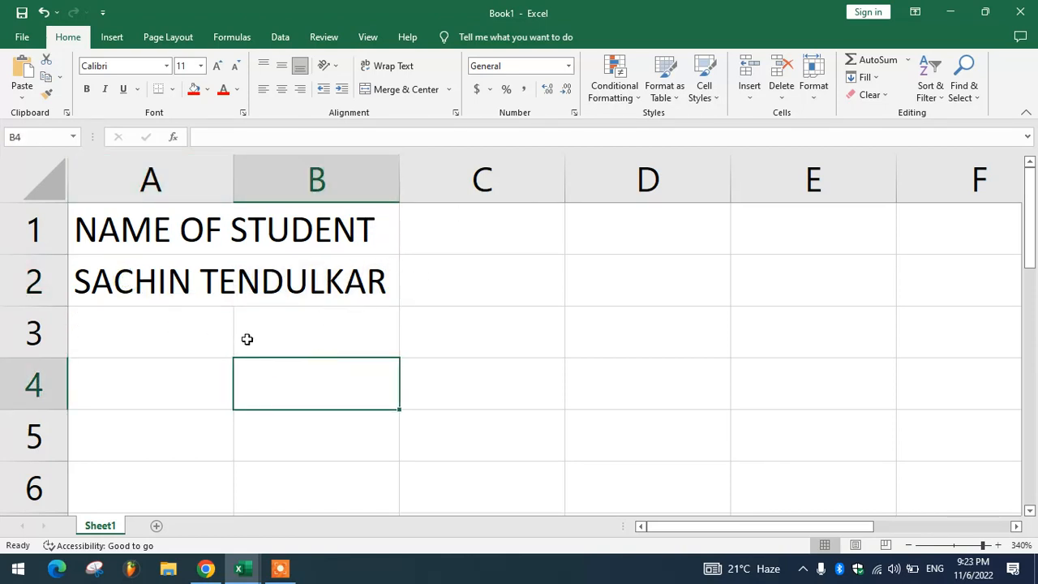
pyautogui.click(185, 183)
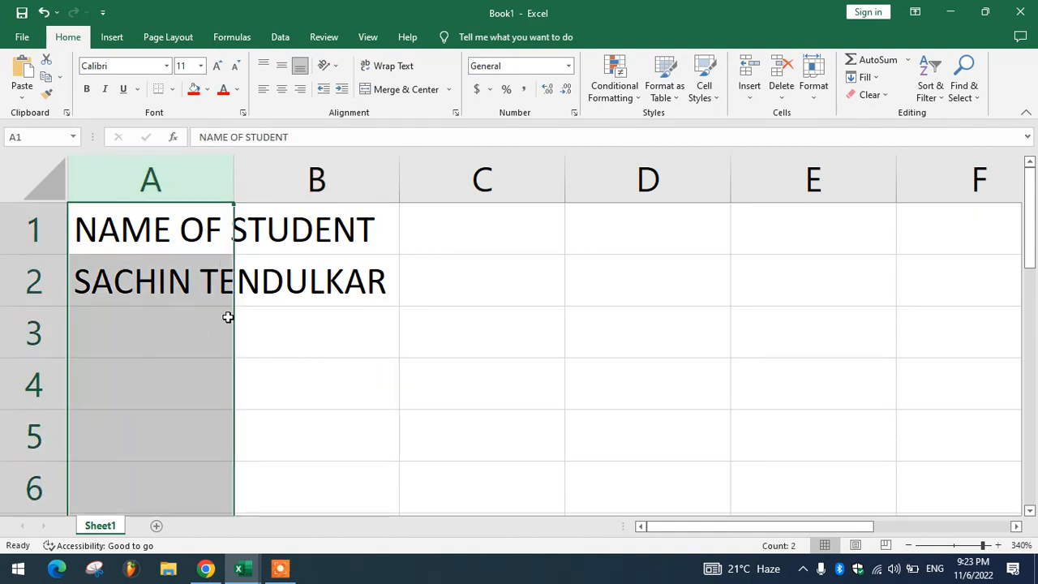
pyautogui.click(308, 375)
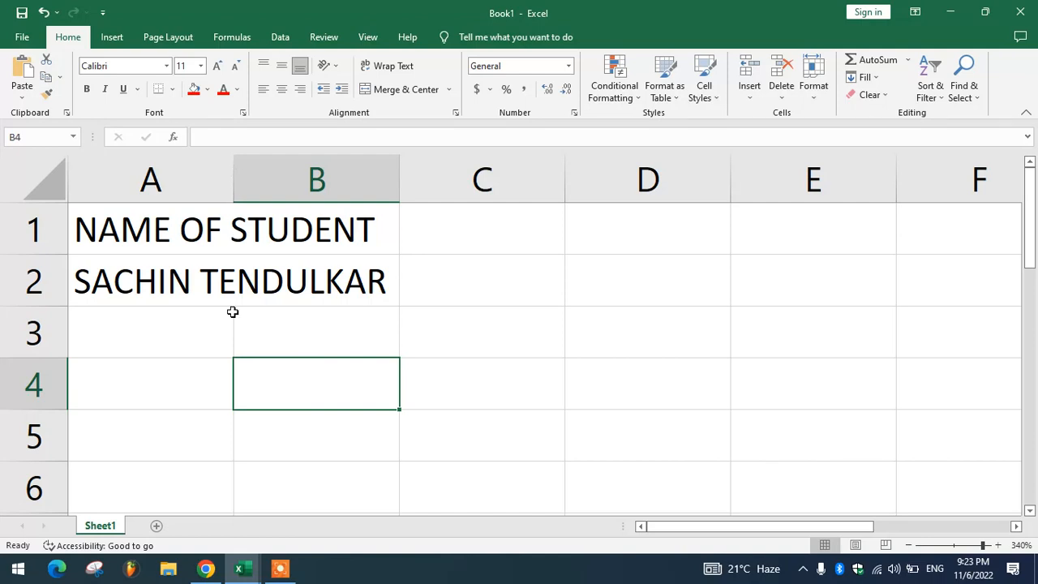
pyautogui.moveTo(102, 234); pyautogui.dragTo(349, 283)
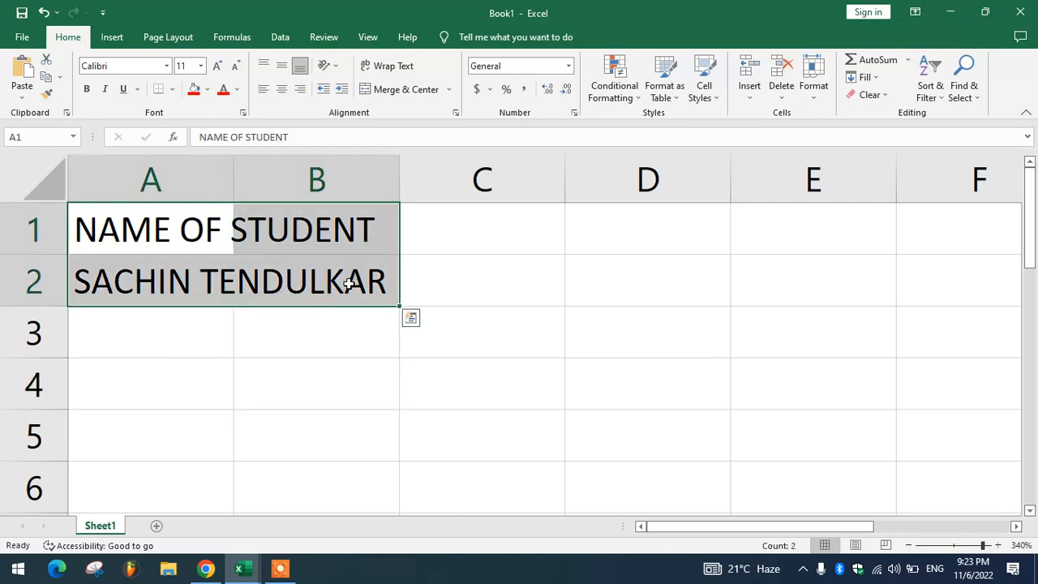
pyautogui.click(316, 341)
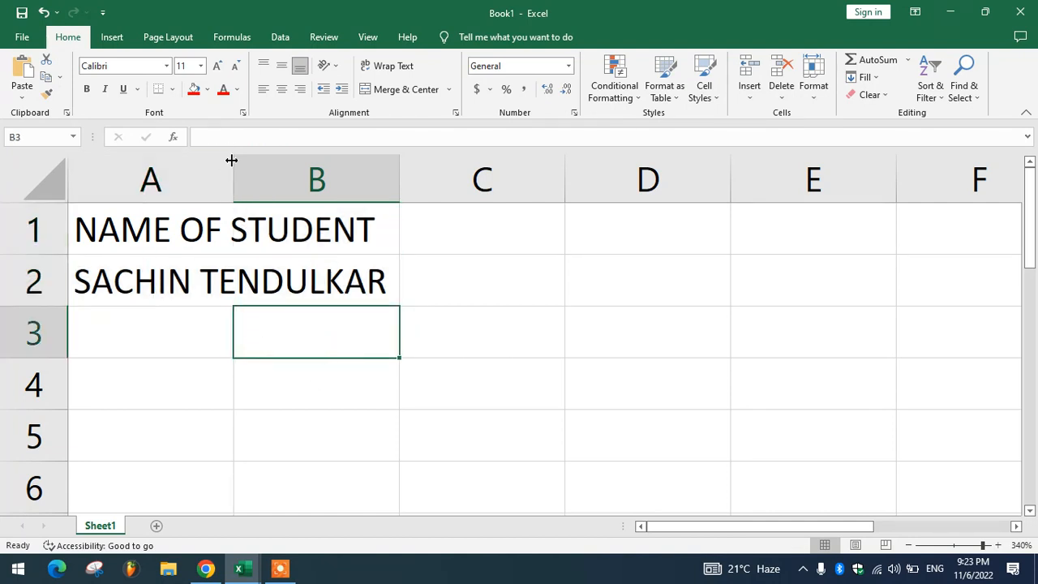
pyautogui.click(273, 174)
pyautogui.click(206, 173)
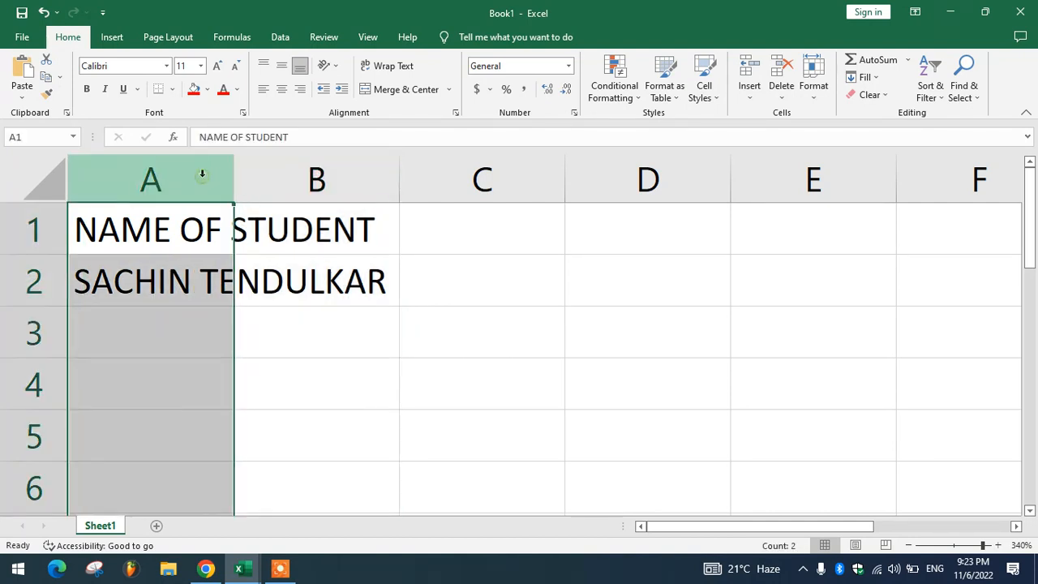
pyautogui.click(284, 170)
# - Auto-fit the widths of columns A and B to their contents and undo the change
pyautogui.moveTo(206, 169); pyautogui.dragTo(285, 167)
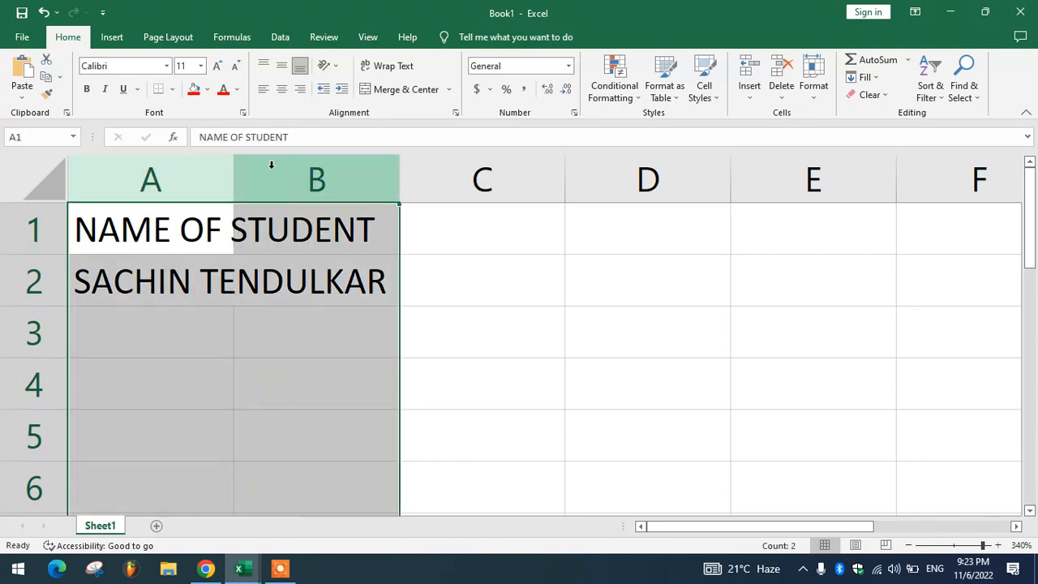
pyautogui.doubleClick(233, 168)
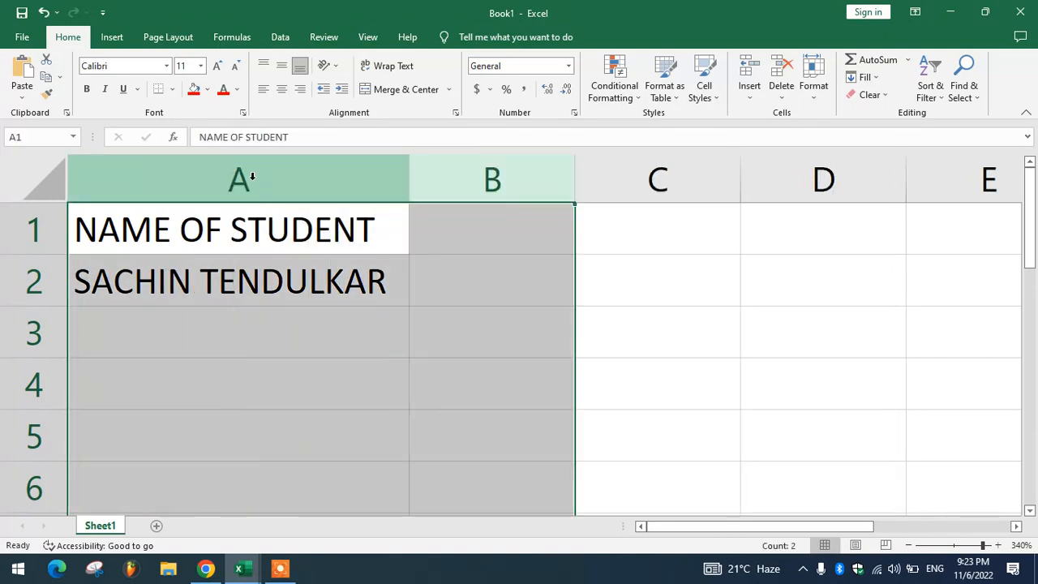
pyautogui.click(370, 343)
pyautogui.moveTo(244, 178); pyautogui.dragTo(320, 176)
pyautogui.click(352, 343)
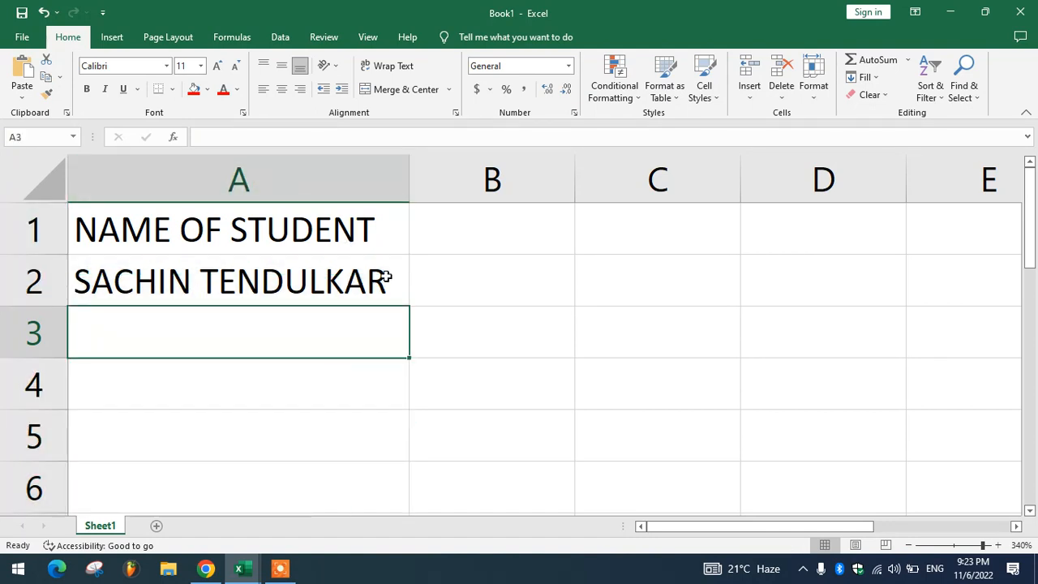
pyautogui.hotkey('ctrl', 'z')
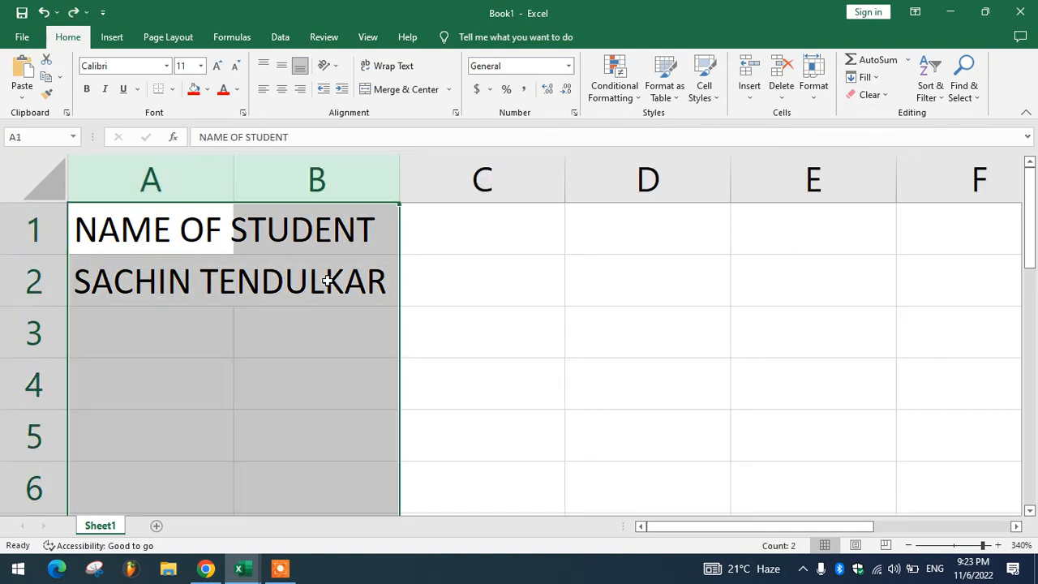
pyautogui.click(333, 392)
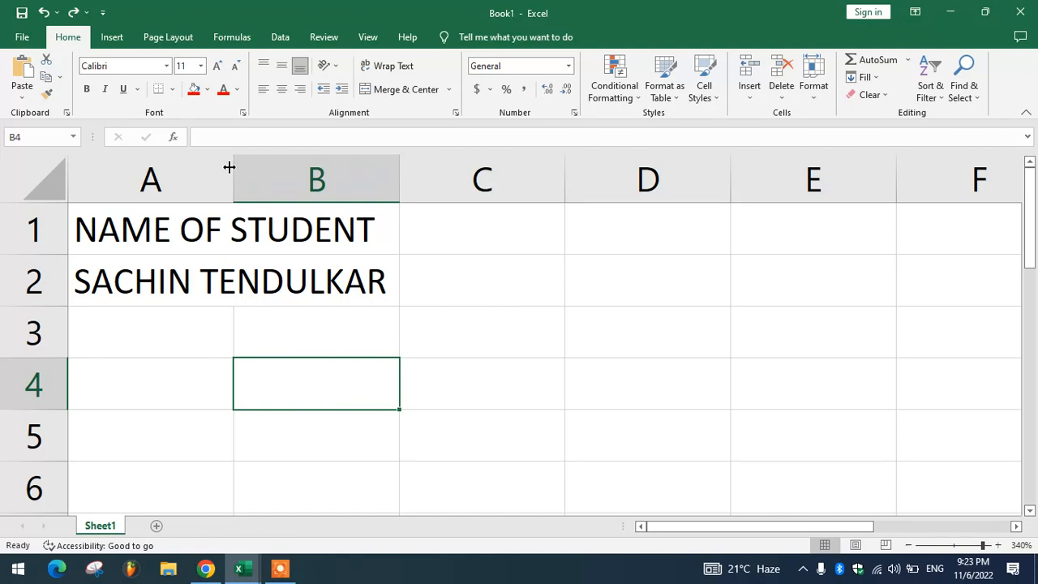
# - Widen column A by hand and auto-fit its width to the longest entry
pyautogui.moveTo(234, 167); pyautogui.dragTo(403, 175)
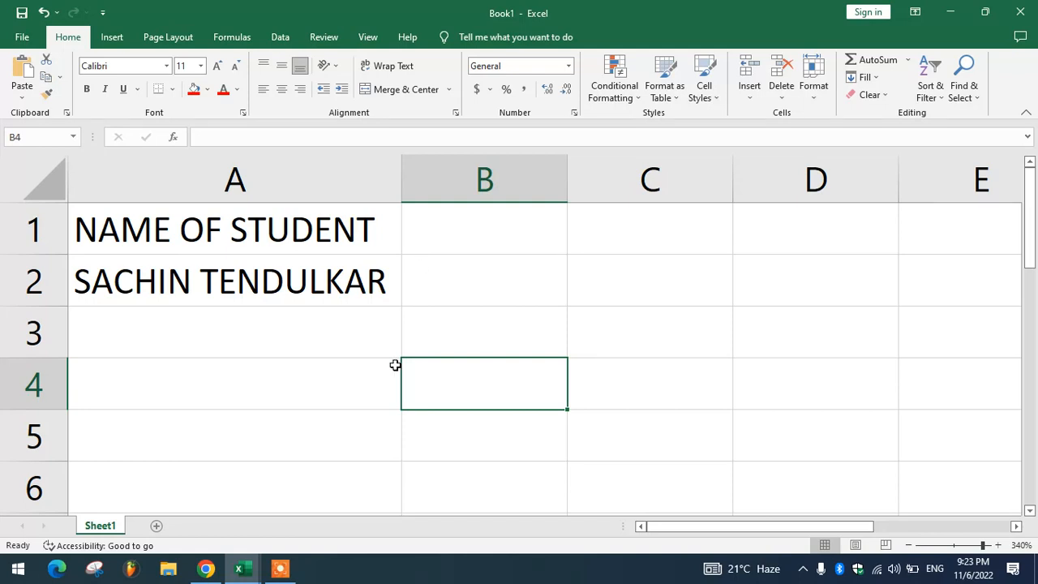
pyautogui.click(286, 335)
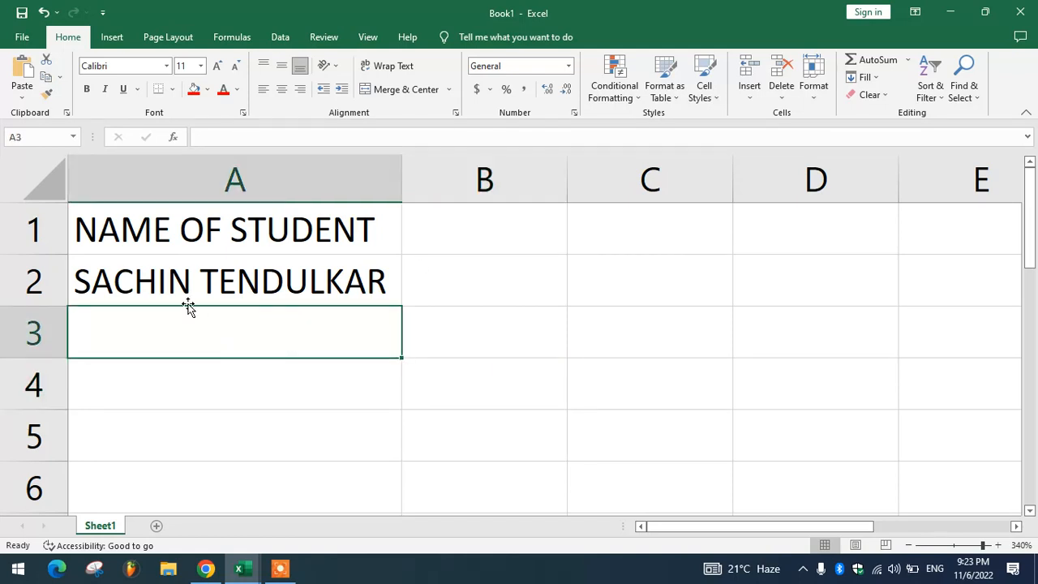
pyautogui.click(181, 177)
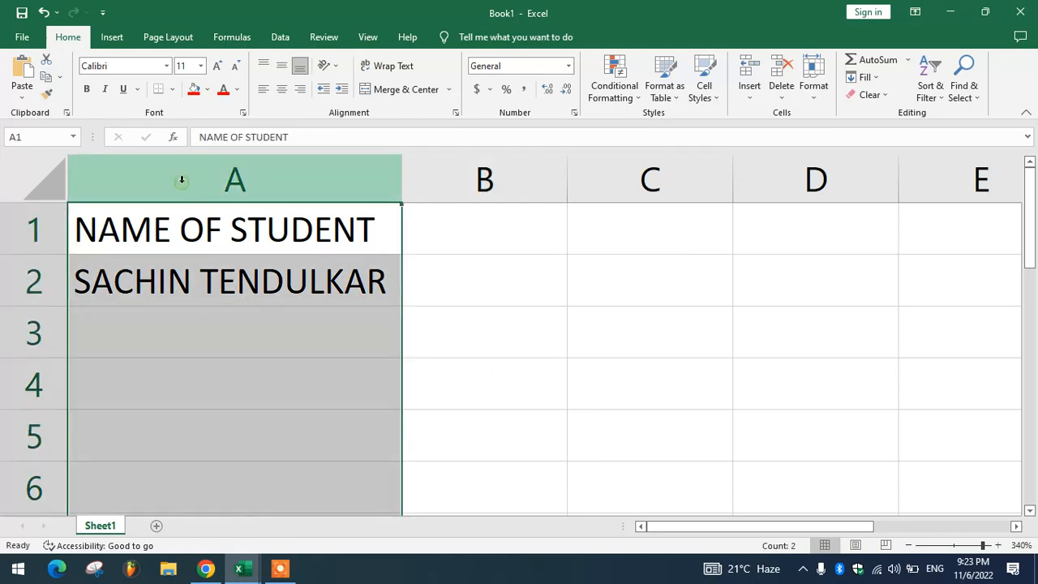
pyautogui.doubleClick(401, 177)
pyautogui.click(298, 336)
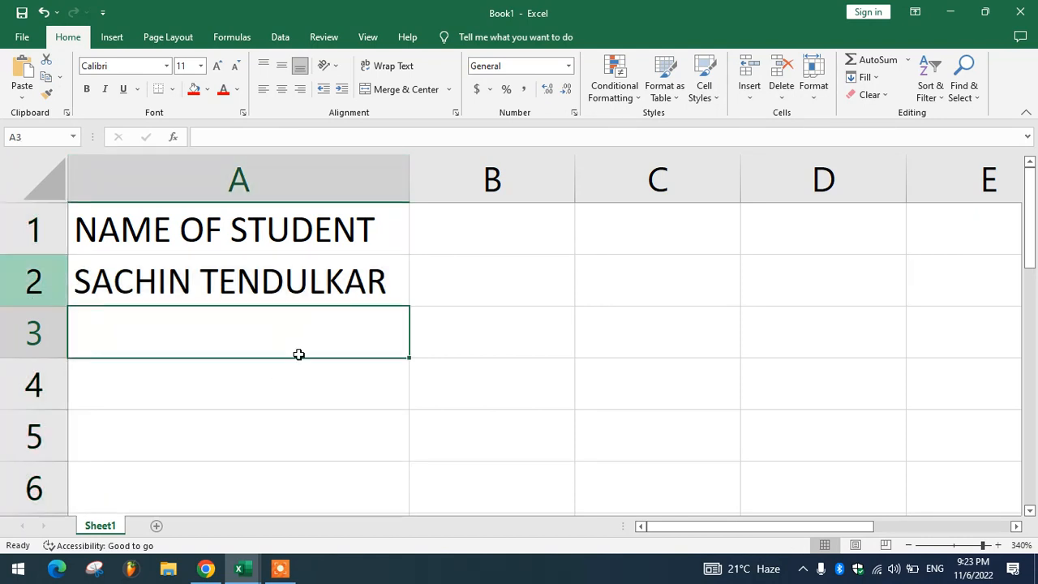
# - Enter the subject headings HINDI, ENGLISH and MATH in cells B1, C1 and D1
pyautogui.click(483, 247)
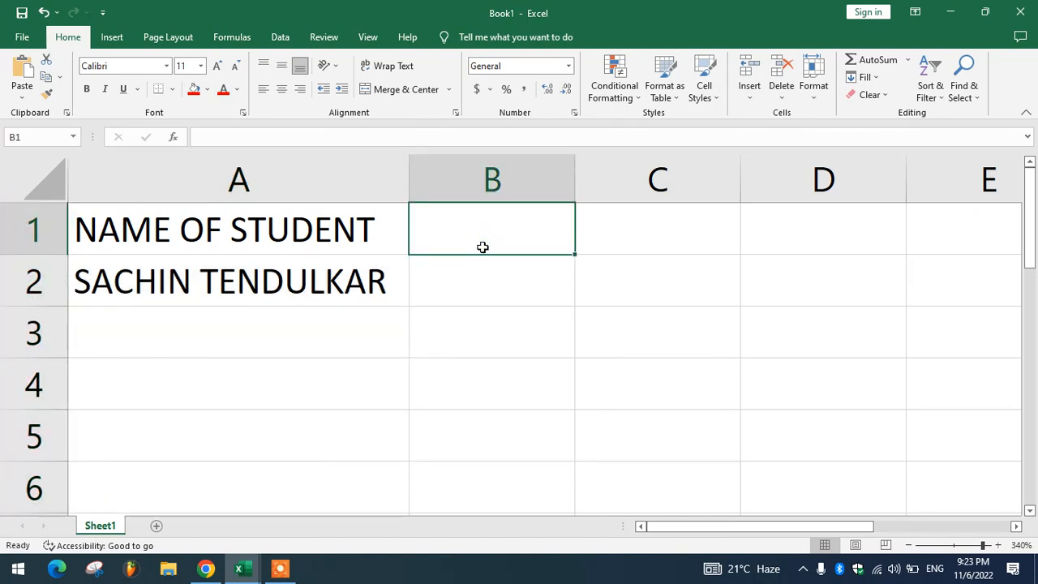
pyautogui.write('HINDI')
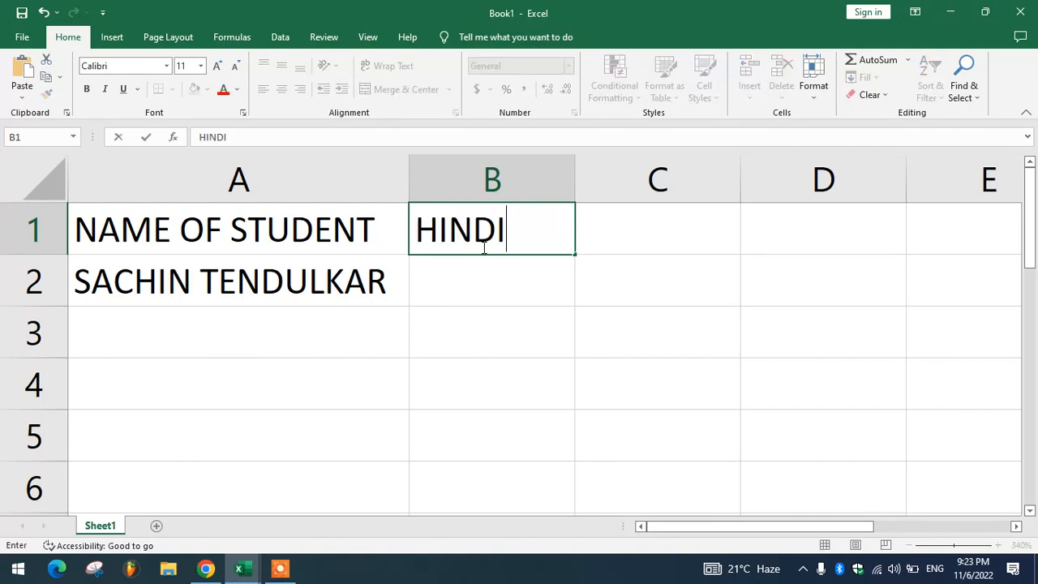
pyautogui.press('Tab')
pyautogui.write('ENGLISH')
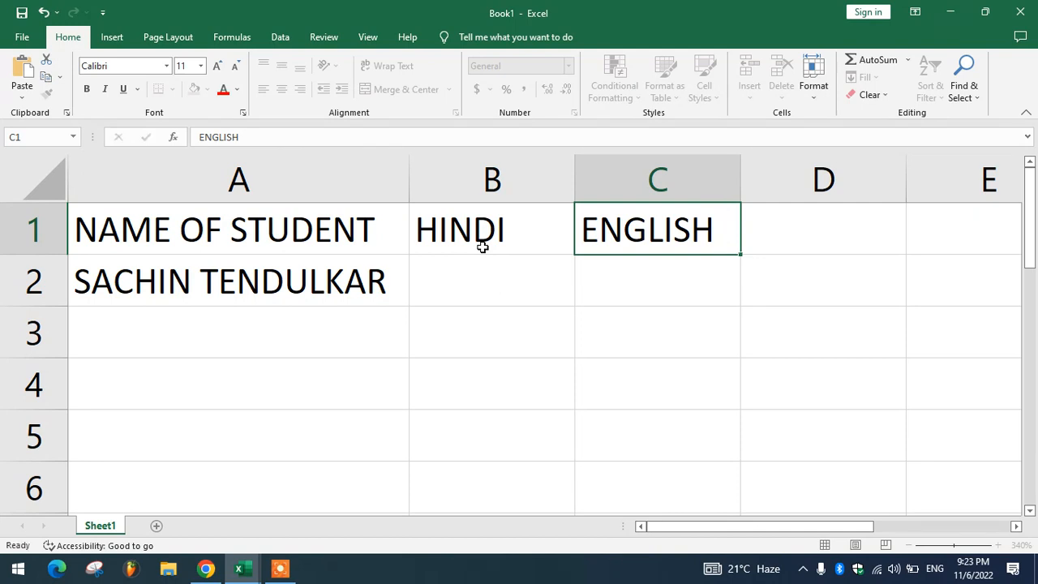
pyautogui.press('Tab')
pyautogui.write('MATH')
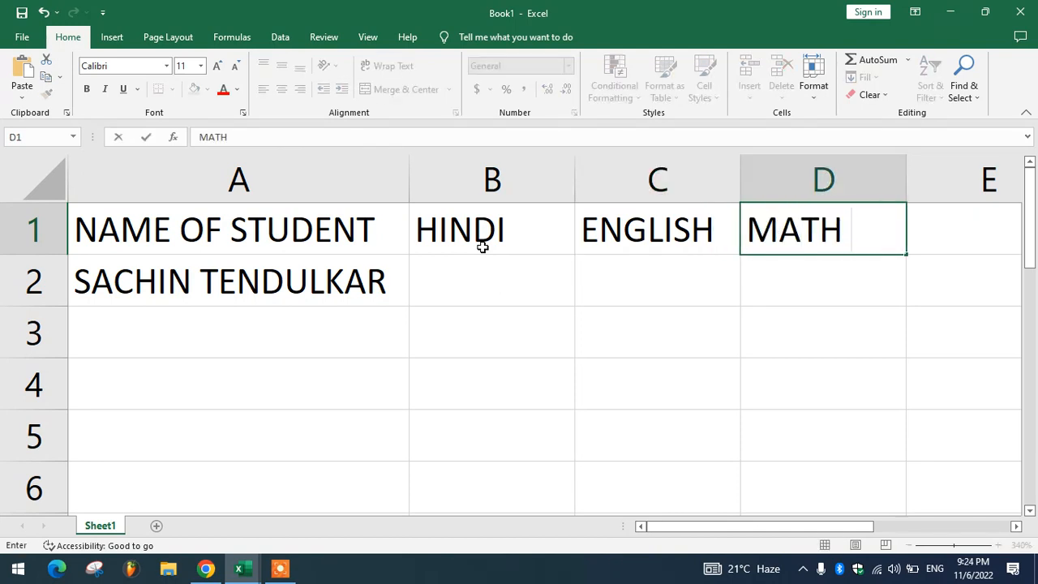
pyautogui.press('Tab')
# - Continue the subject headings in row 1 with SCIENCE in E1, URDU in F1 and DRAWING in G1
pyautogui.write('SCIENCE')
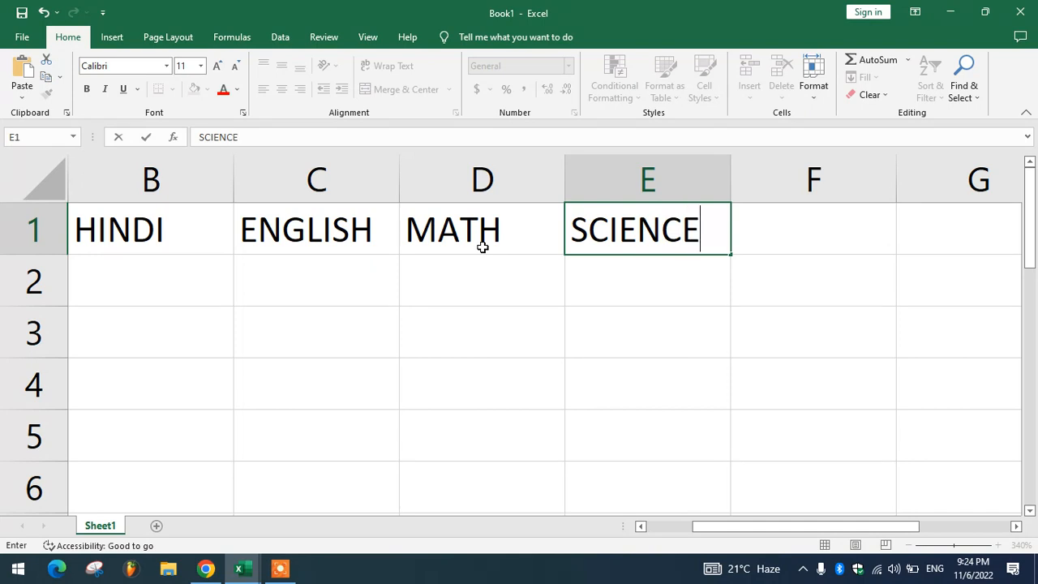
pyautogui.press('Tab')
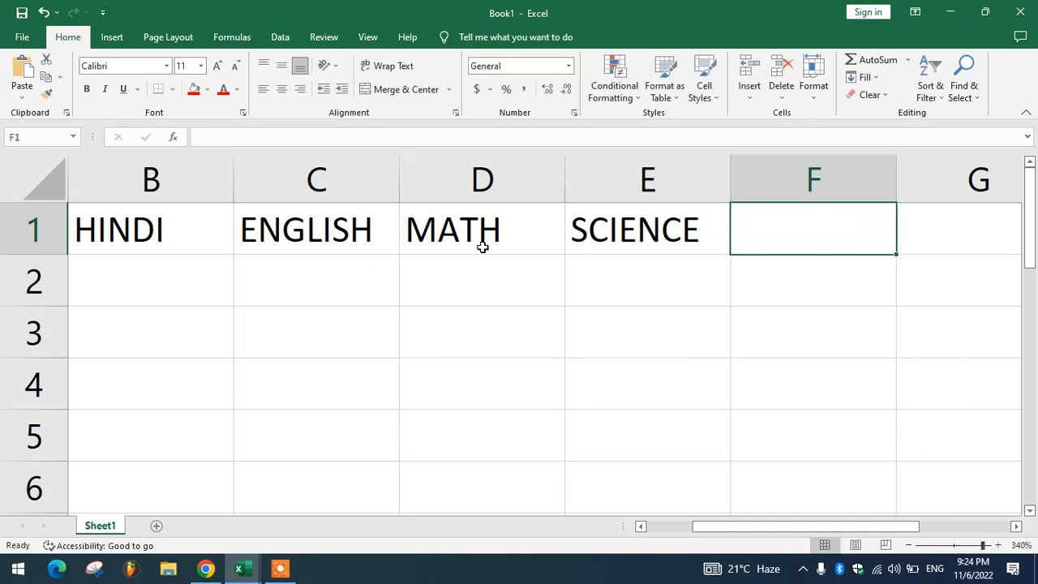
pyautogui.write('URDU')
pyautogui.press('Tab')
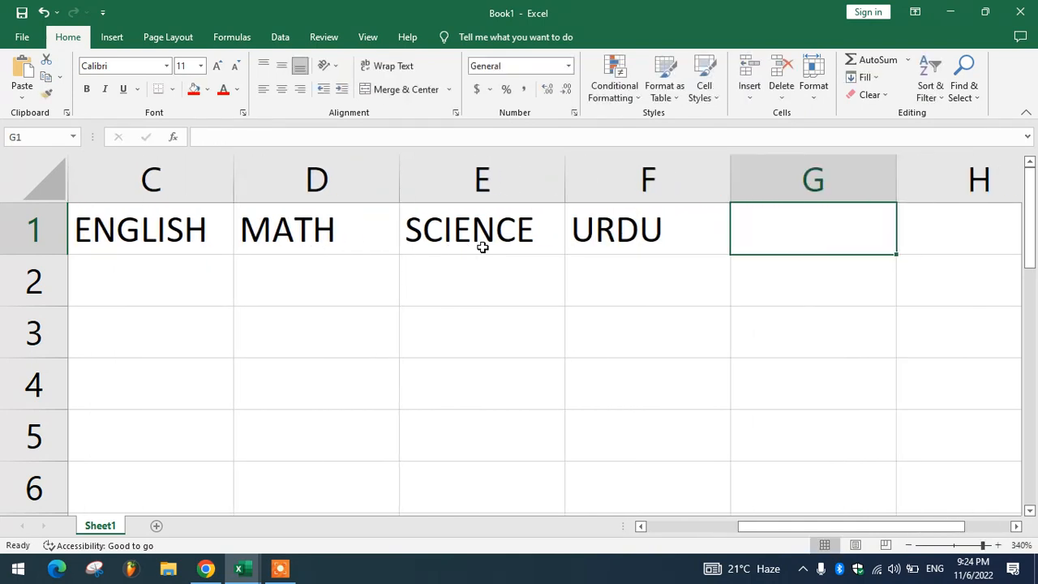
pyautogui.write('DRA')
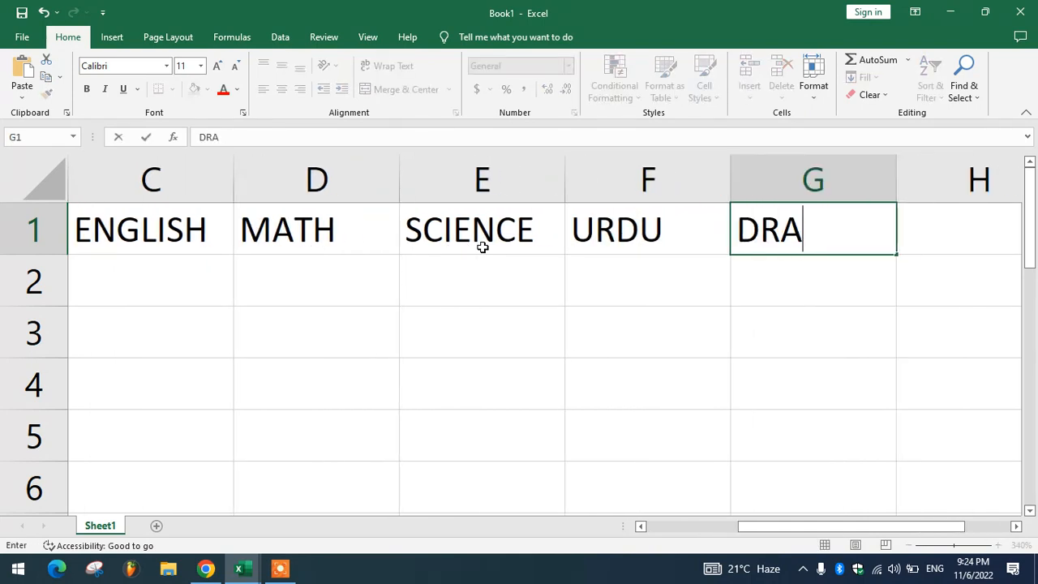
pyautogui.write('WING')
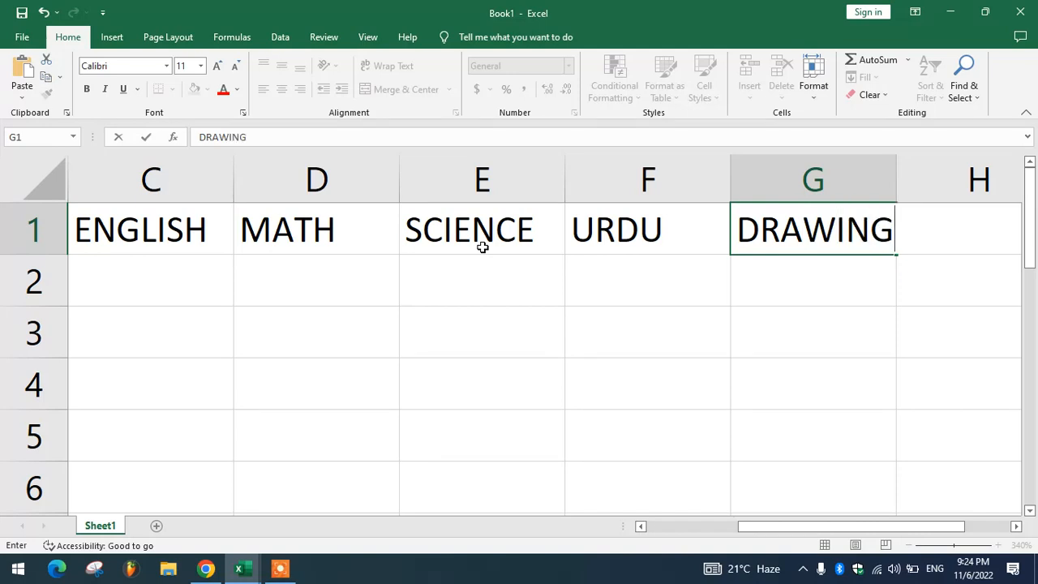
pyautogui.click(493, 327)
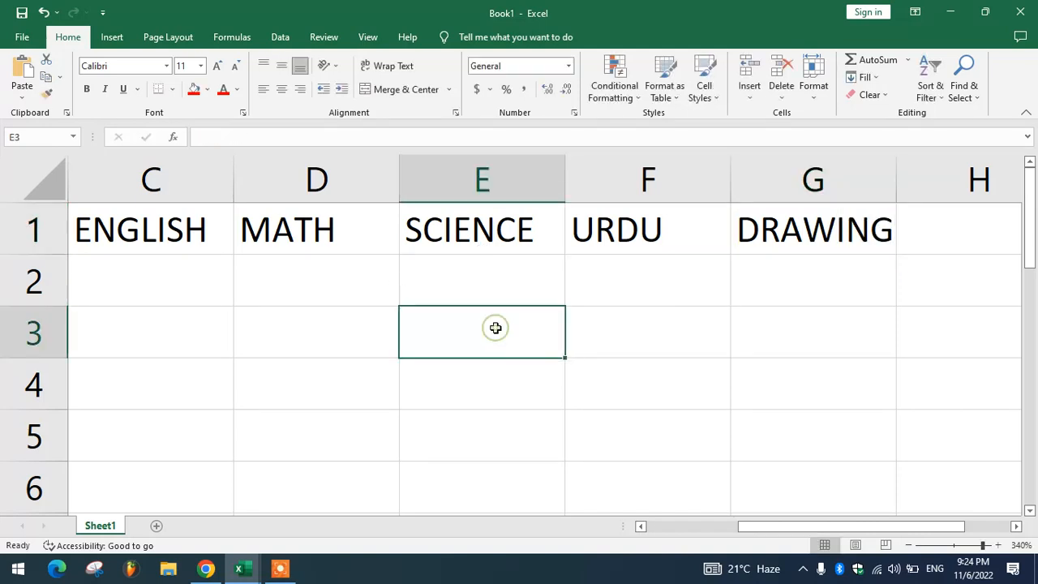
# - Review the subject headings in row 1 from HINDI to DRAWING and the empty cell after them
pyautogui.keyDown('ctrl'); pyautogui.scroll(-3, 495, 328); pyautogui.keyUp('ctrl')
pyautogui.keyDown('ctrl'); pyautogui.scroll(-3, 495, 328); pyautogui.keyUp('ctrl')
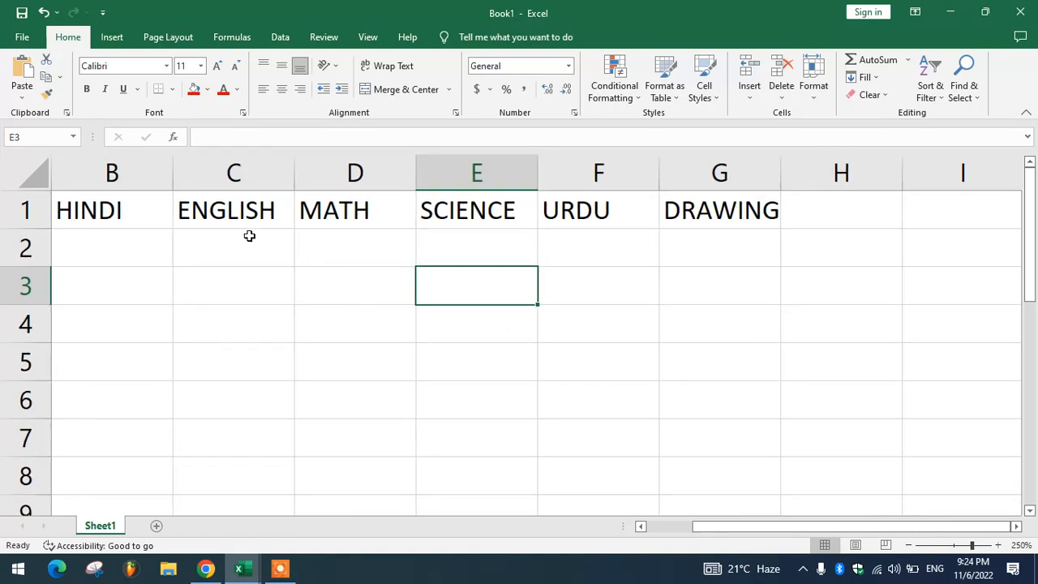
pyautogui.click(246, 213)
pyautogui.click(305, 209)
pyautogui.click(459, 209)
pyautogui.click(536, 209)
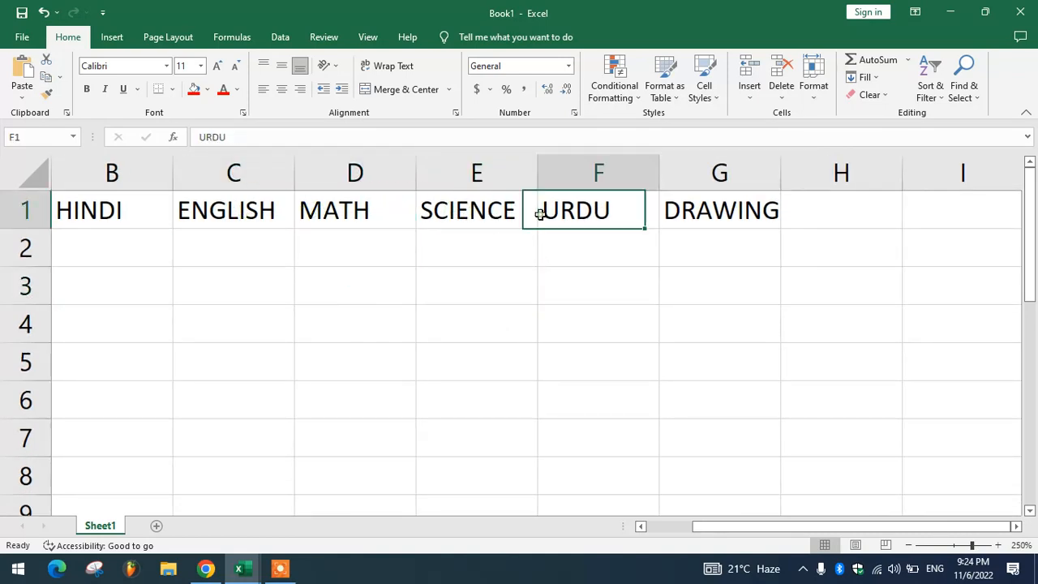
pyautogui.click(701, 213)
pyautogui.click(815, 212)
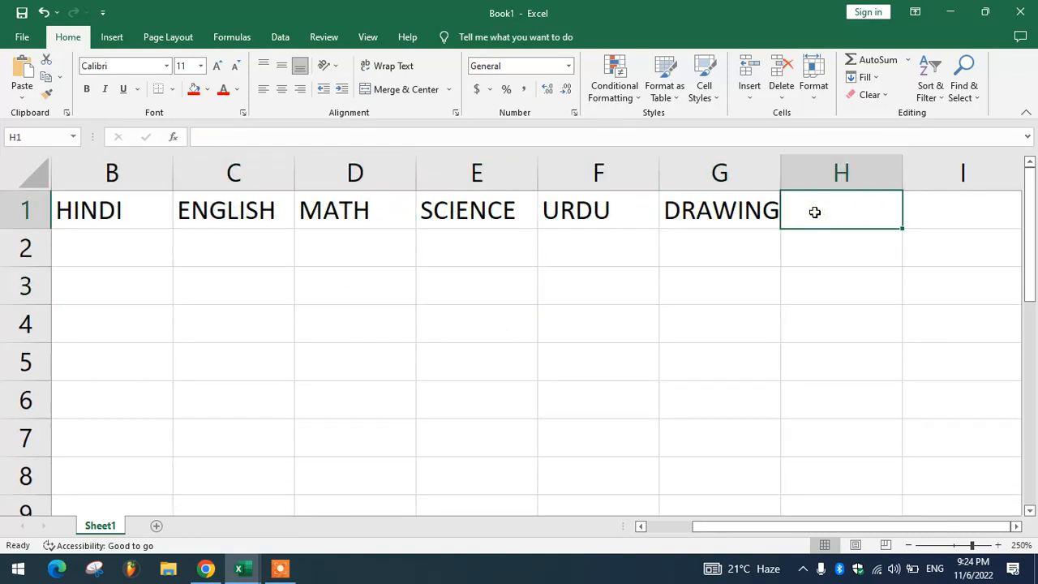
pyautogui.click(232, 215)
pyautogui.click(138, 216)
pyautogui.click(344, 212)
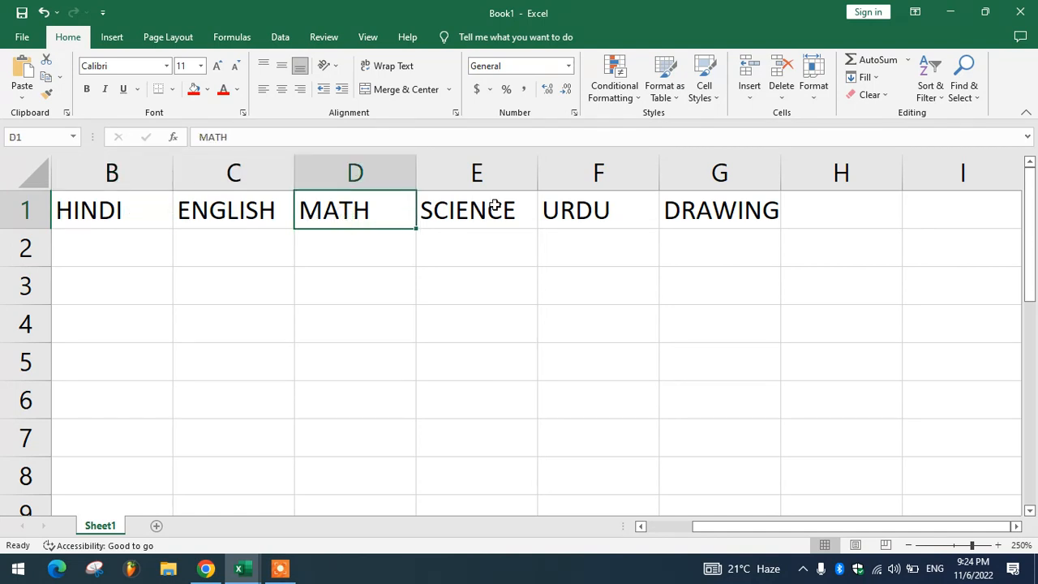
# - Add the heading TOTAL in cell H1 after the DRAWING column
pyautogui.keyDown('ctrl'); pyautogui.scroll(-2, 683, 274); pyautogui.keyUp('ctrl')
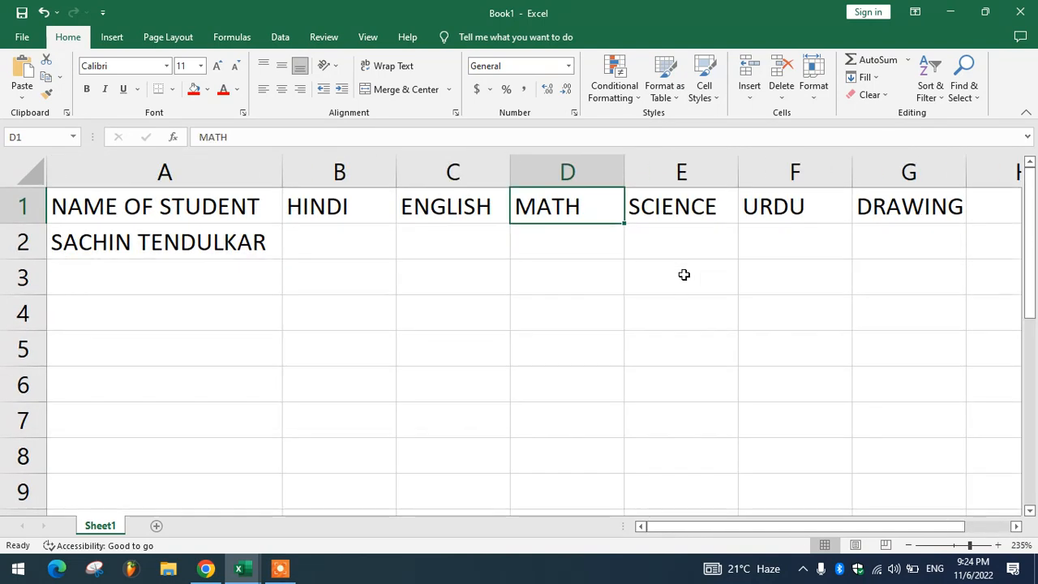
pyautogui.keyDown('ctrl'); pyautogui.scroll(-1, 681, 274); pyautogui.keyUp('ctrl')
pyautogui.click(901, 208)
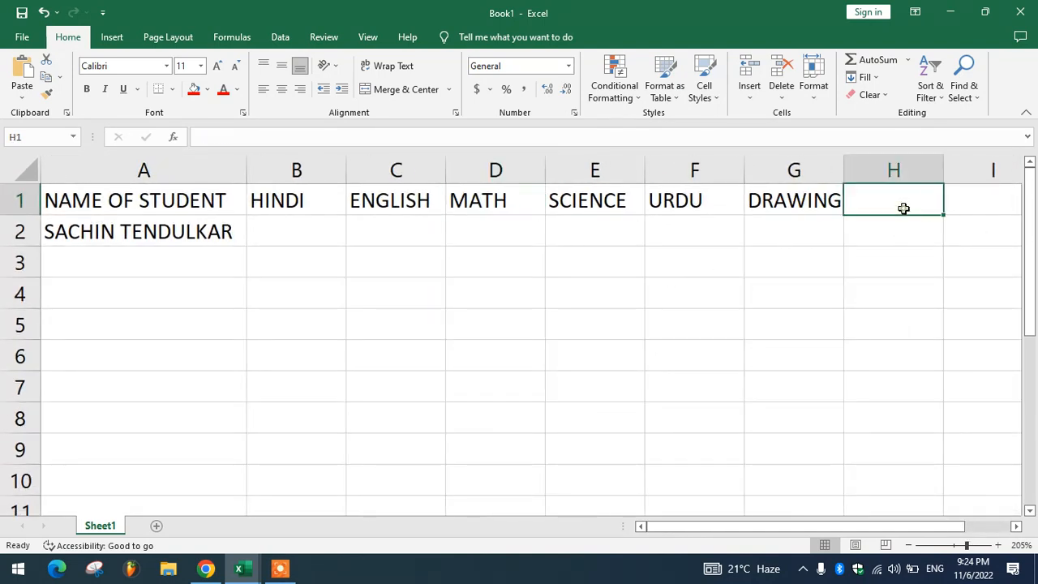
pyautogui.write('TP')
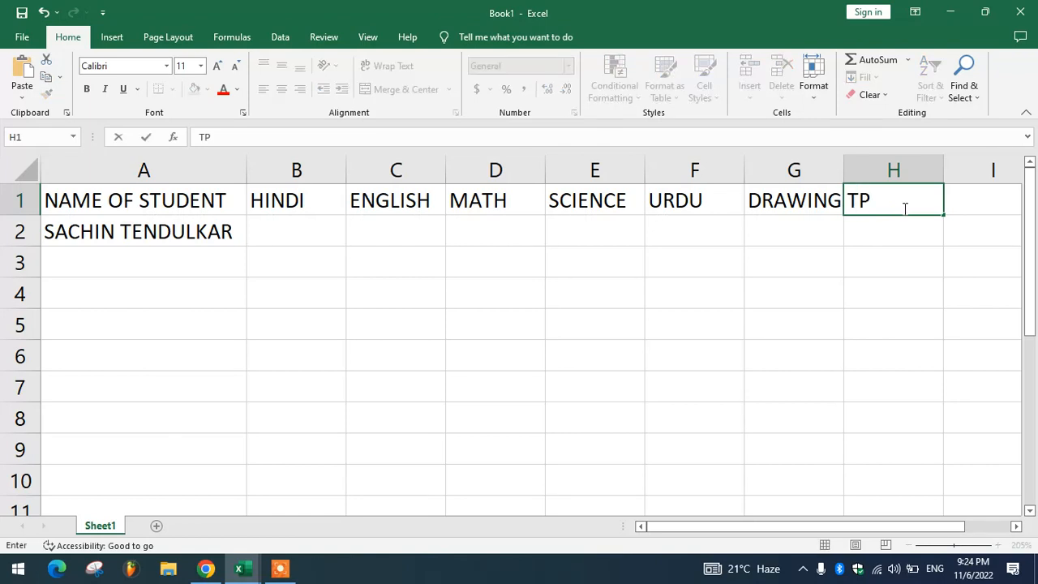
pyautogui.press('BackSpace')
pyautogui.write('OTAL')
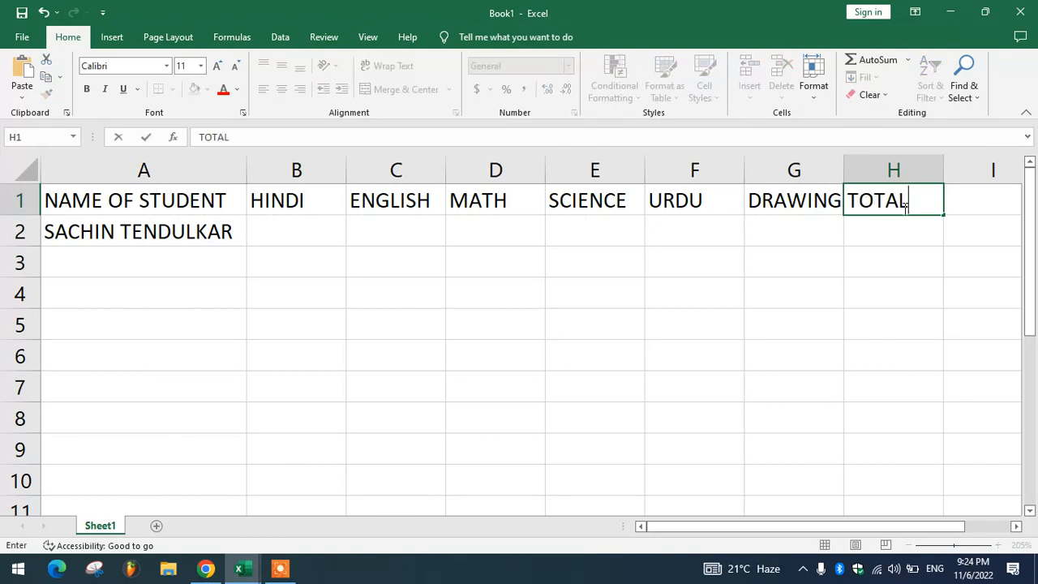
pyautogui.click(403, 297)
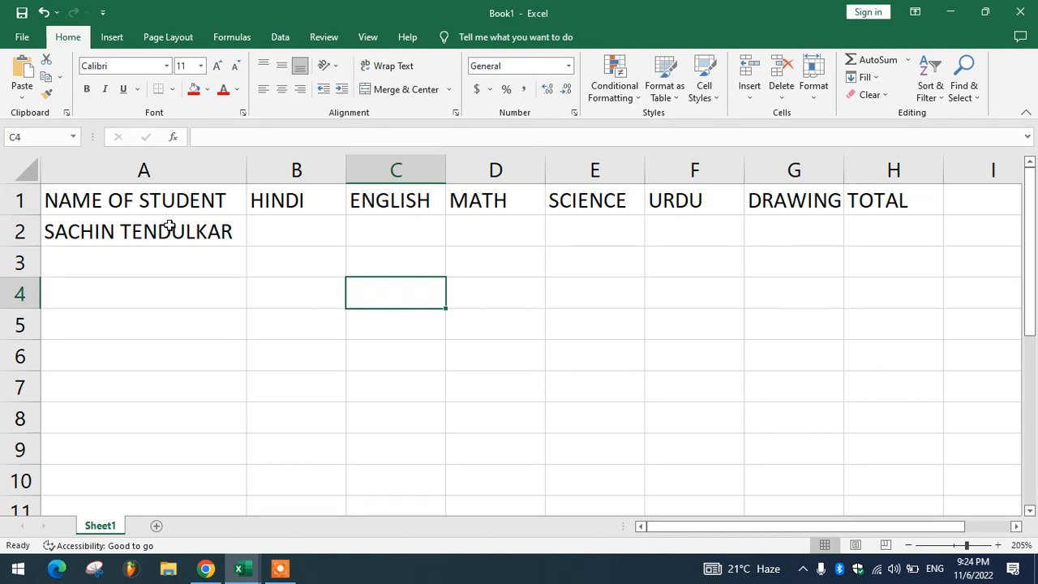
# - Enter the first student's marks in row 2: 85 for HINDI, 86 for ENGLISH and 75 for MATH
pyautogui.click(277, 235)
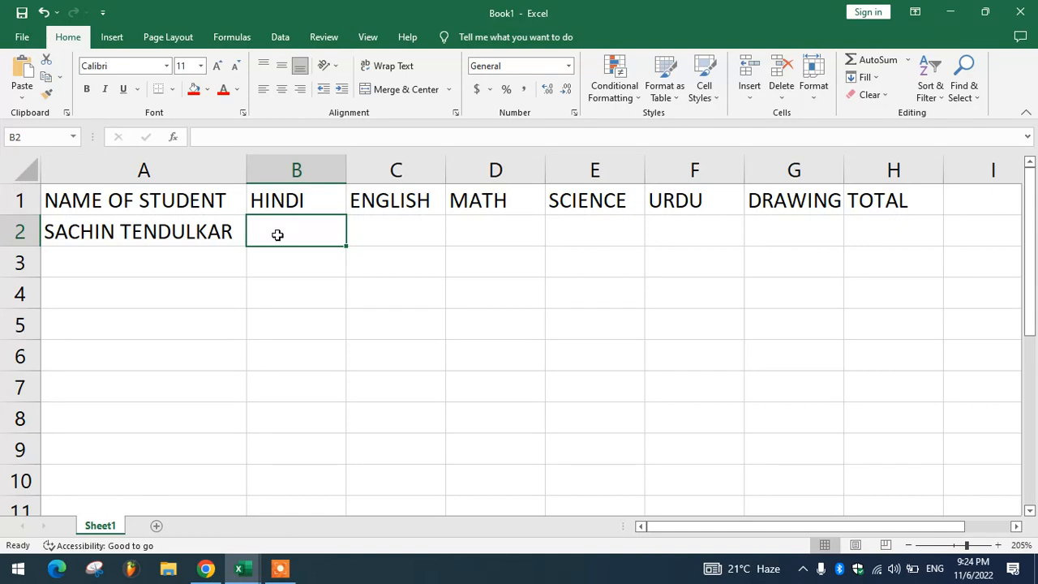
pyautogui.write('85')
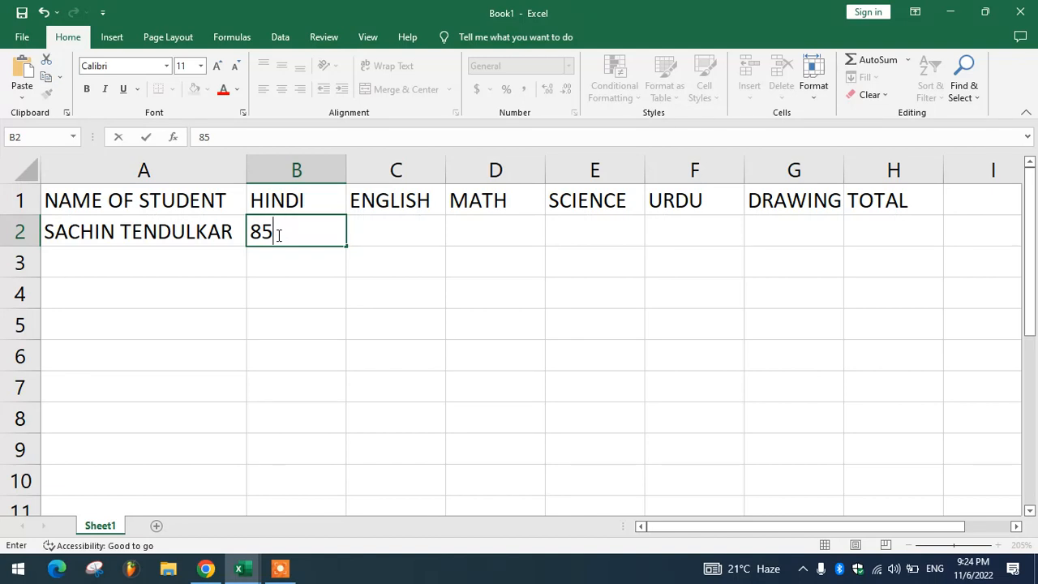
pyautogui.press('Tab')
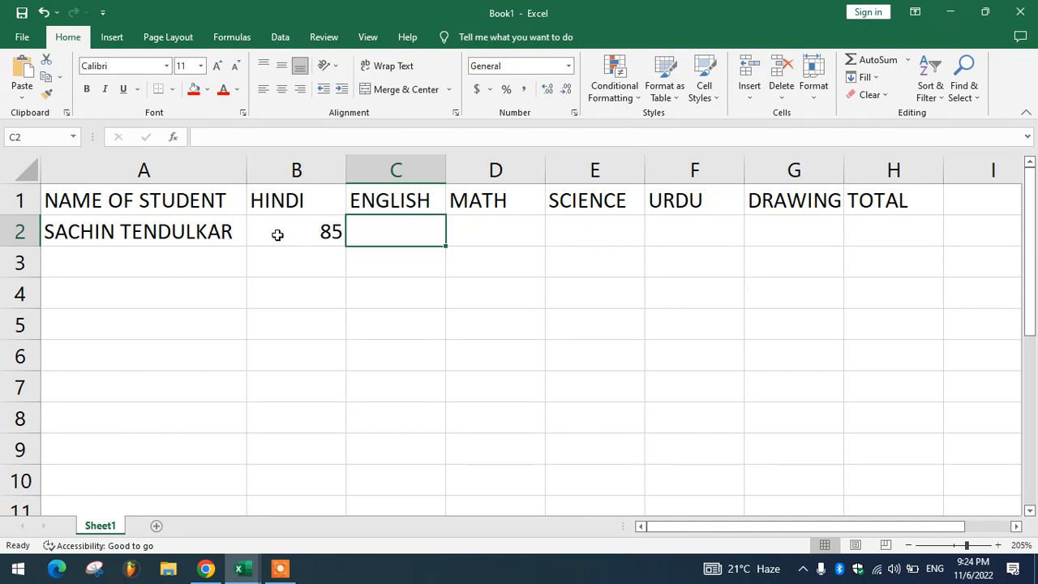
pyautogui.write('86')
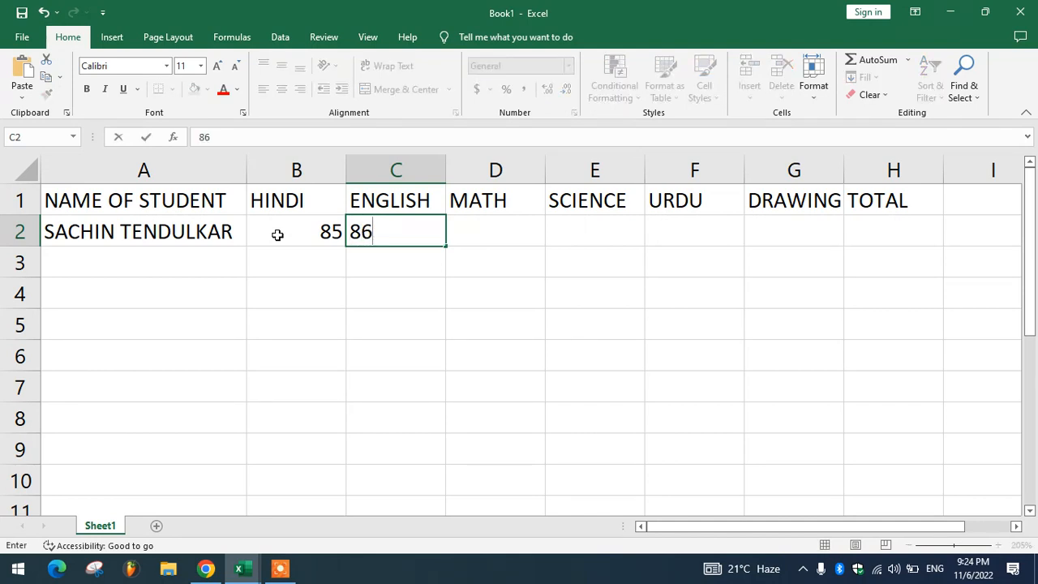
pyautogui.press('Tab')
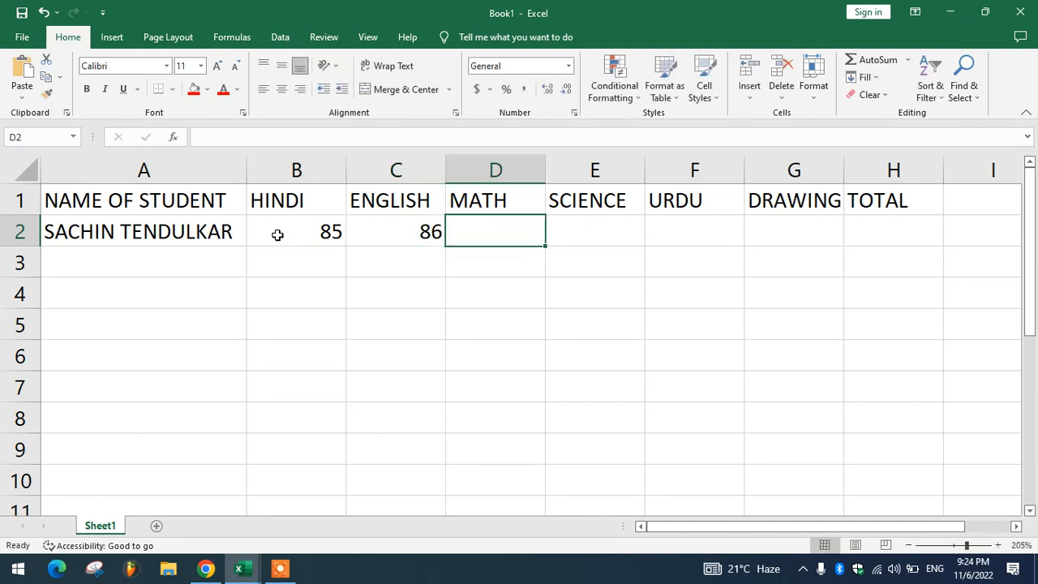
pyautogui.write('75')
pyautogui.press('Tab')
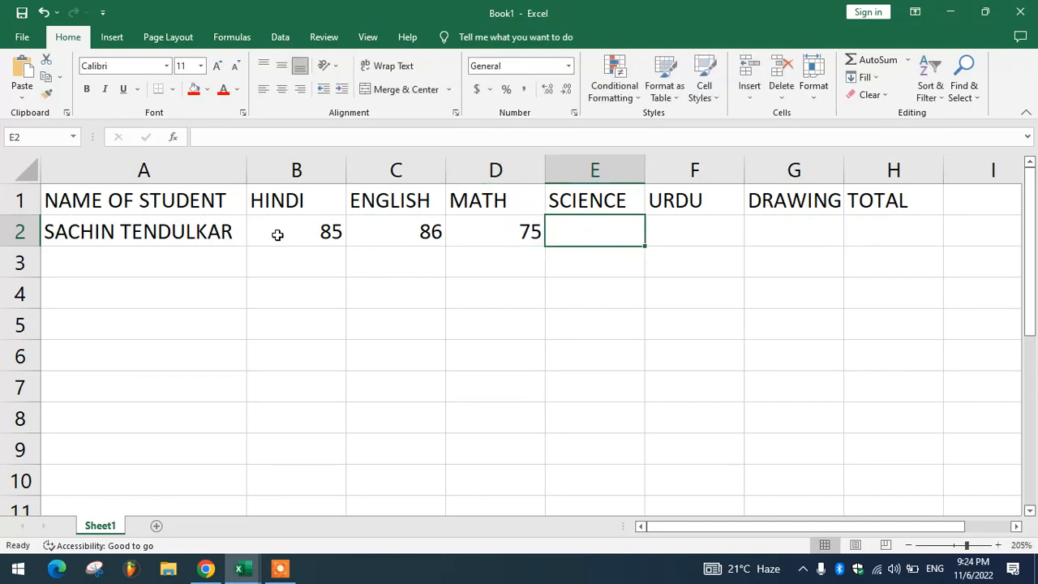
# - Complete the first student's marks in row 2: 64 for SCIENCE, 54 for URDU and 86 for DRAWING
pyautogui.write('64')
pyautogui.press('Tab')
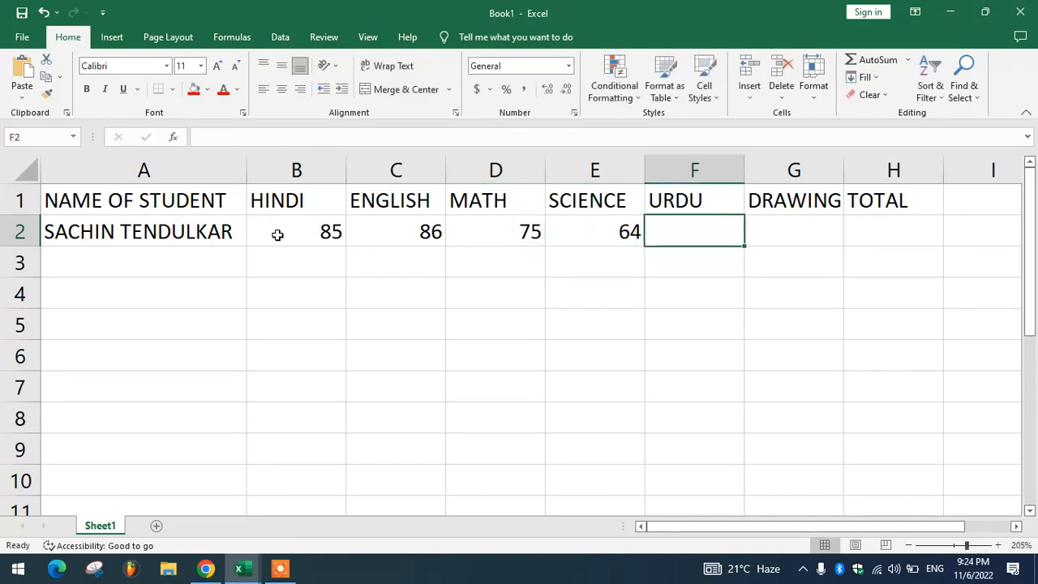
pyautogui.write('54')
pyautogui.press('Tab')
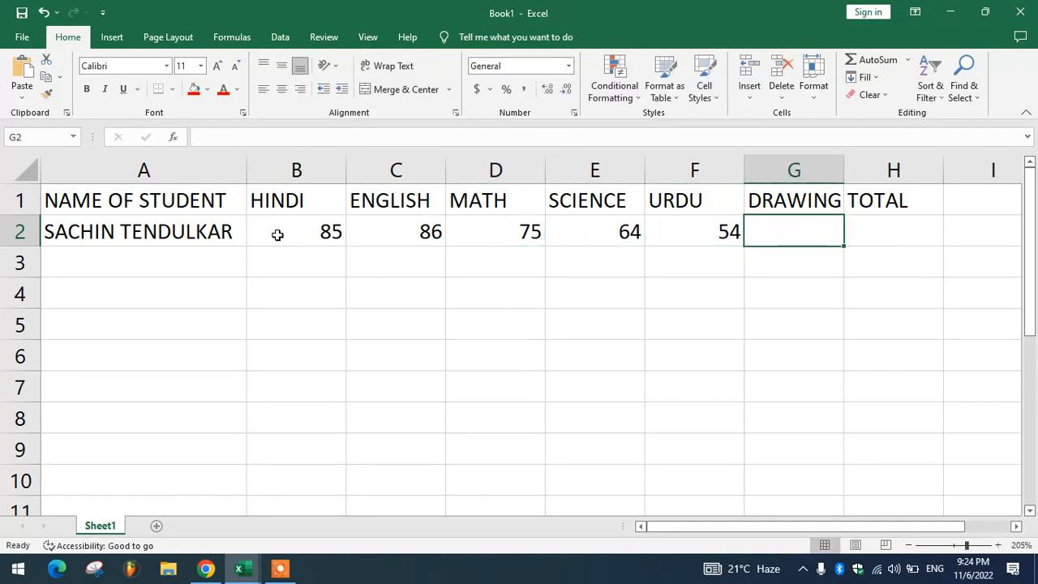
pyautogui.write('86')
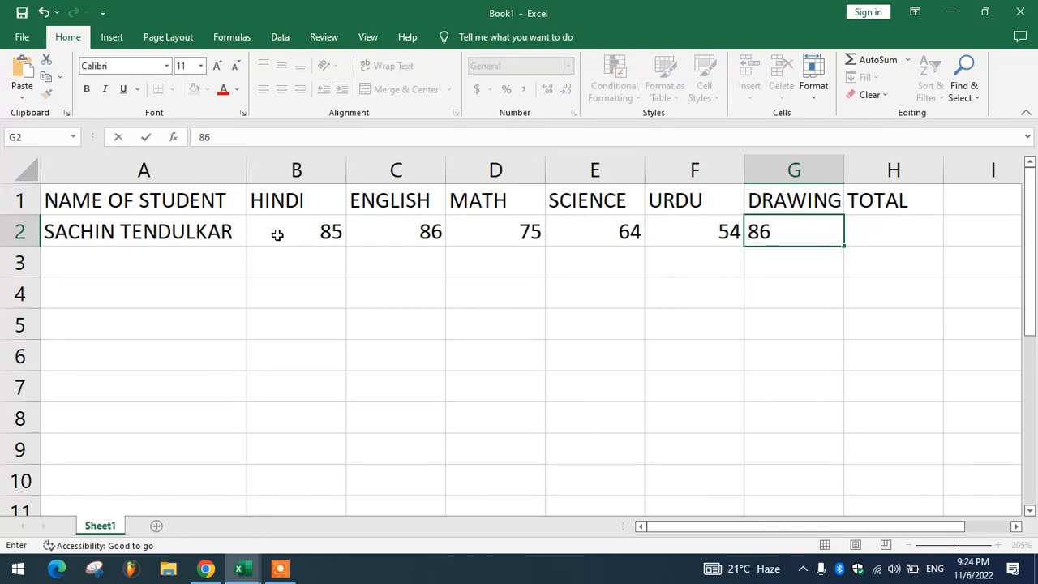
pyautogui.press('Tab')
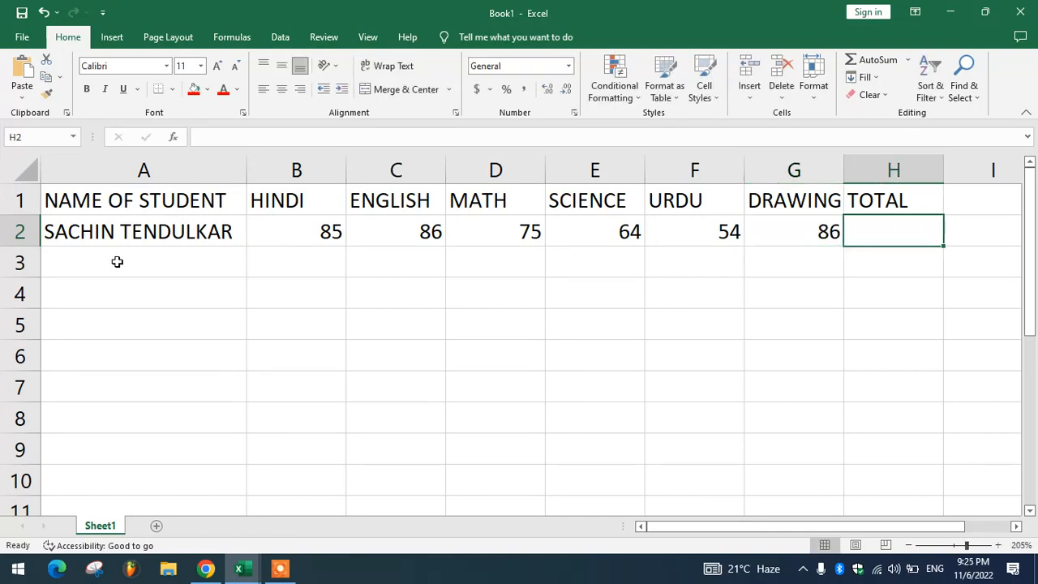
# - Examine the student names in A2 to A9 and their subject marks in B2 to G9
pyautogui.moveTo(127, 231); pyautogui.dragTo(787, 261)
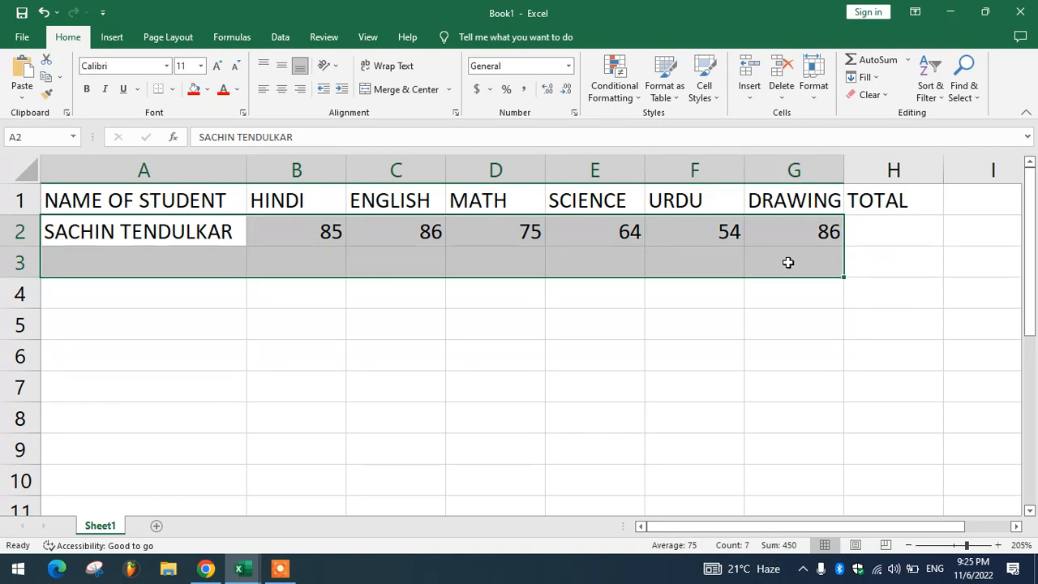
pyautogui.click(551, 273)
pyautogui.moveTo(113, 243); pyautogui.dragTo(790, 428)
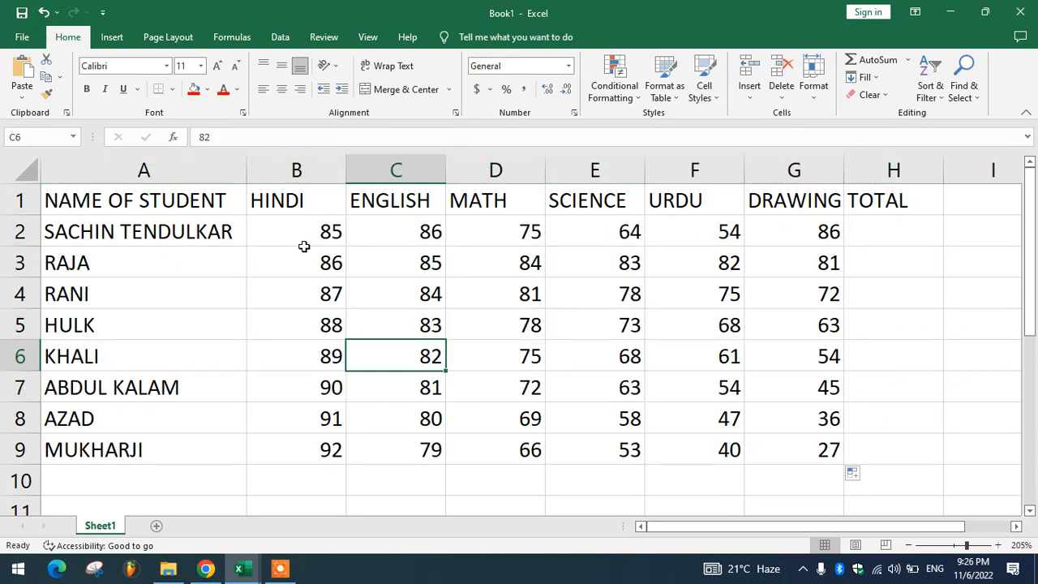
pyautogui.press('Left')
pyautogui.press('Up')
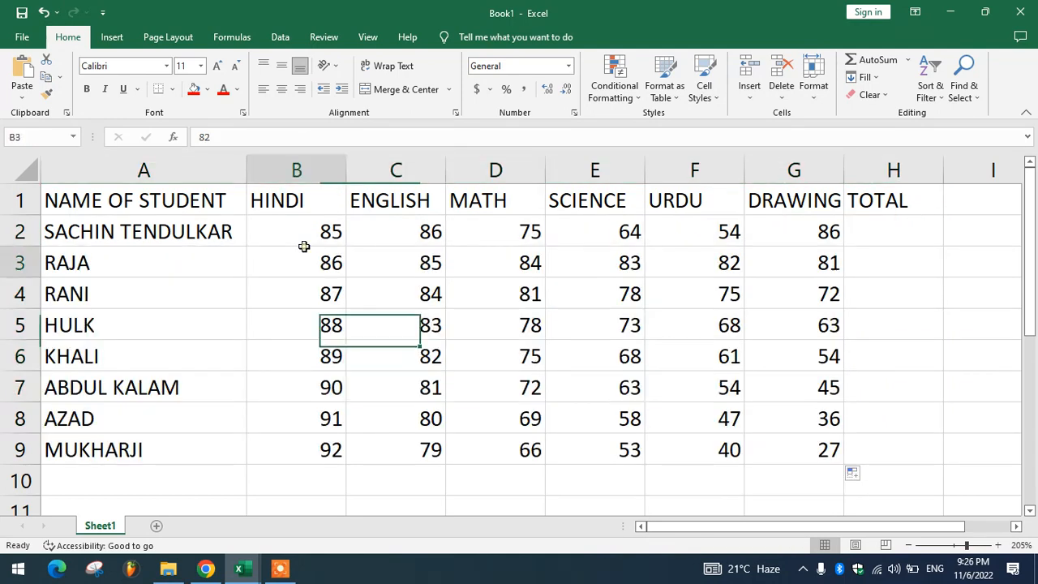
pyautogui.press('Up')
pyautogui.press('Up')
pyautogui.moveTo(71, 241); pyautogui.dragTo(88, 458)
pyautogui.moveTo(289, 229); pyautogui.dragTo(826, 461)
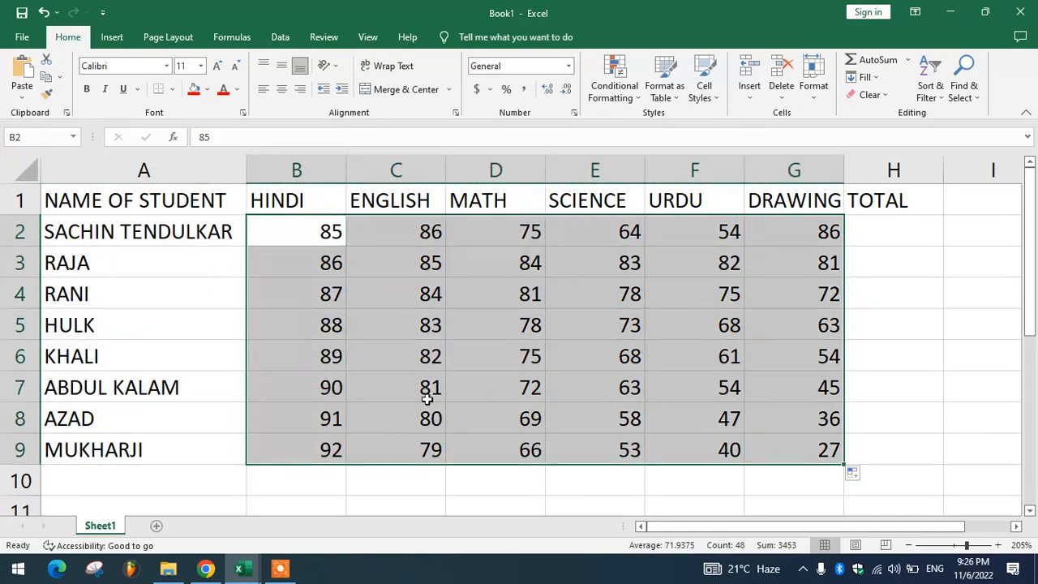
pyautogui.click(348, 366)
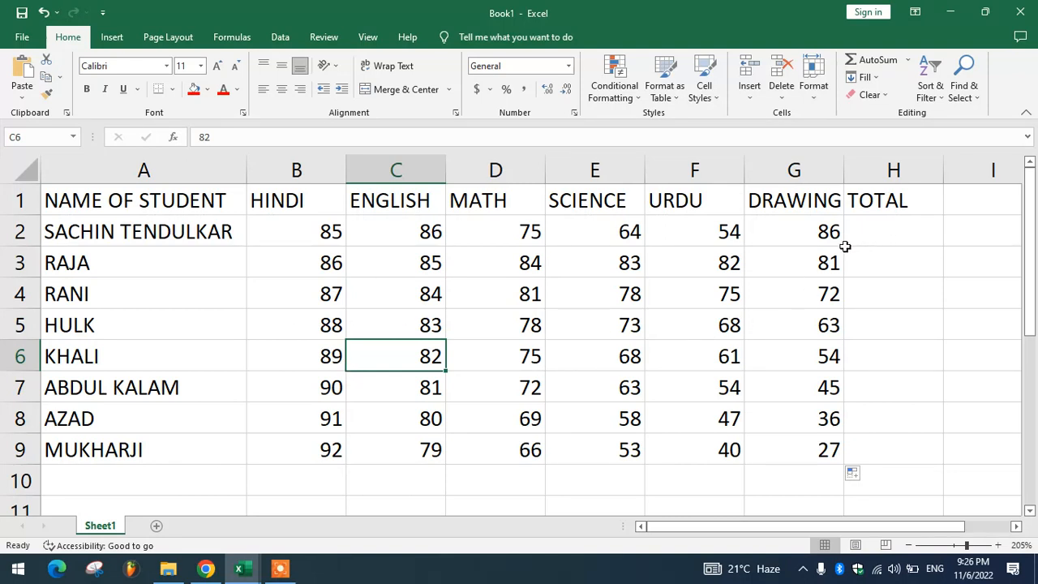
pyautogui.click(288, 240)
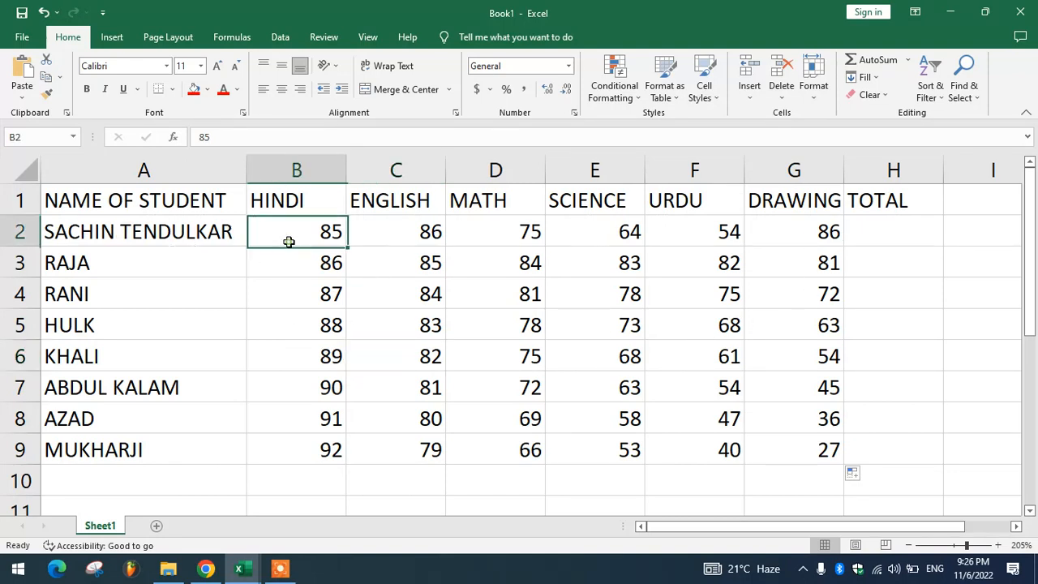
# - Add another student's name in A10 below the existing list and enter 90 as the HINDI mark in B10
pyautogui.click(286, 177)
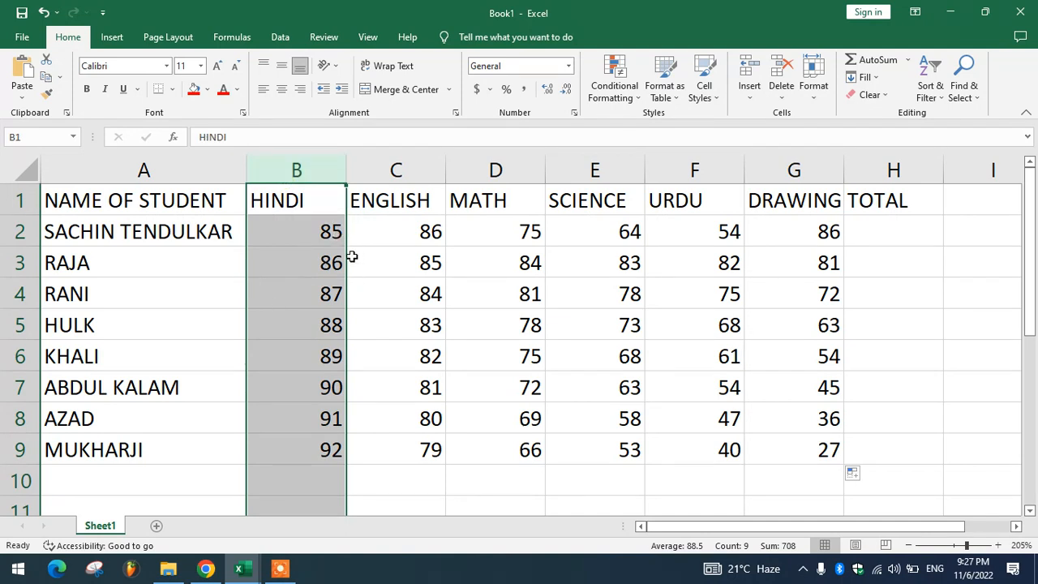
pyautogui.scroll(-3, 171, 345)
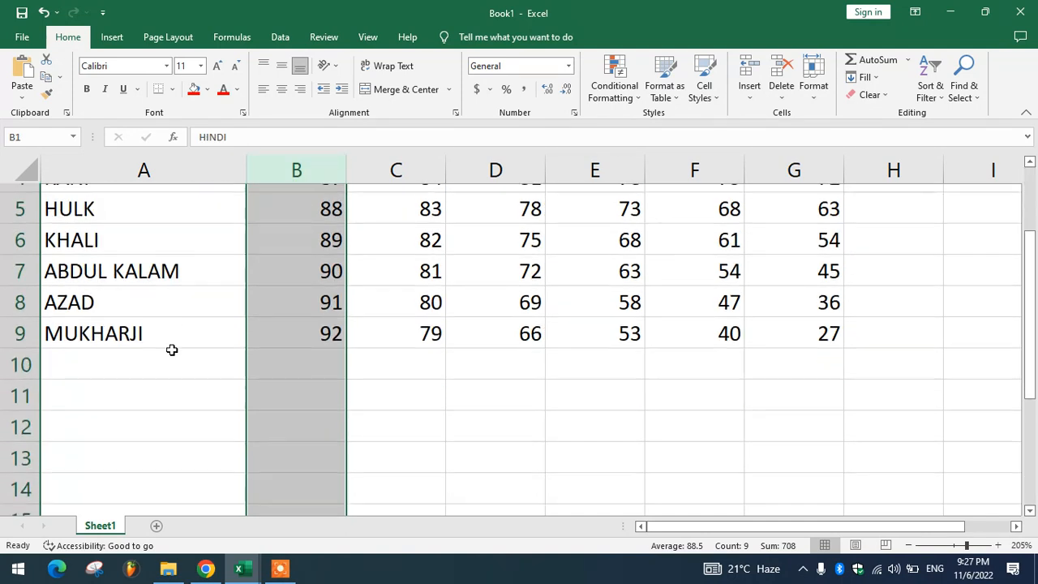
pyautogui.scroll(1, 116, 280)
pyautogui.click(117, 285)
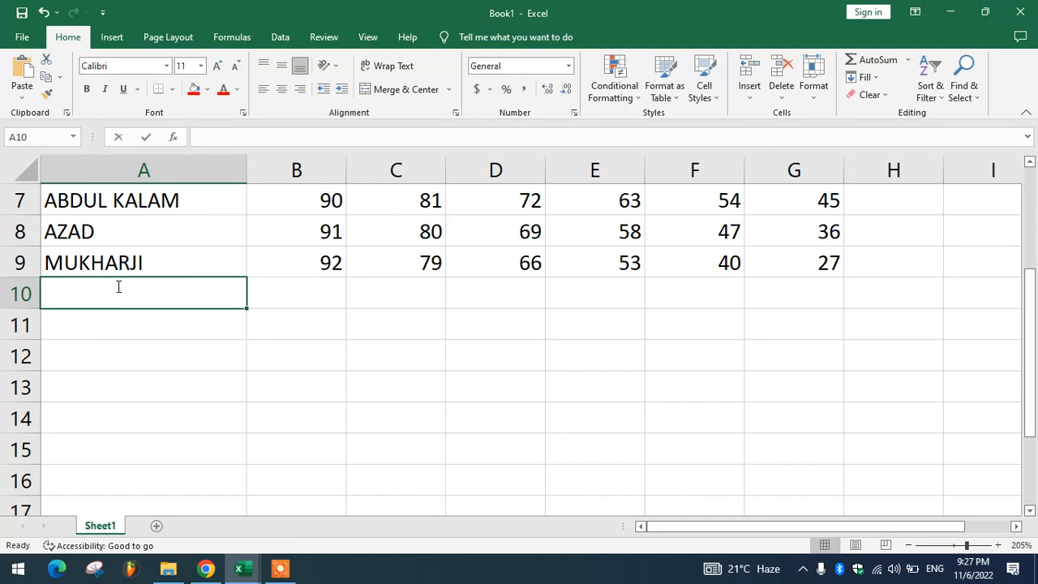
pyautogui.write('KASHIF')
pyautogui.press('Tab')
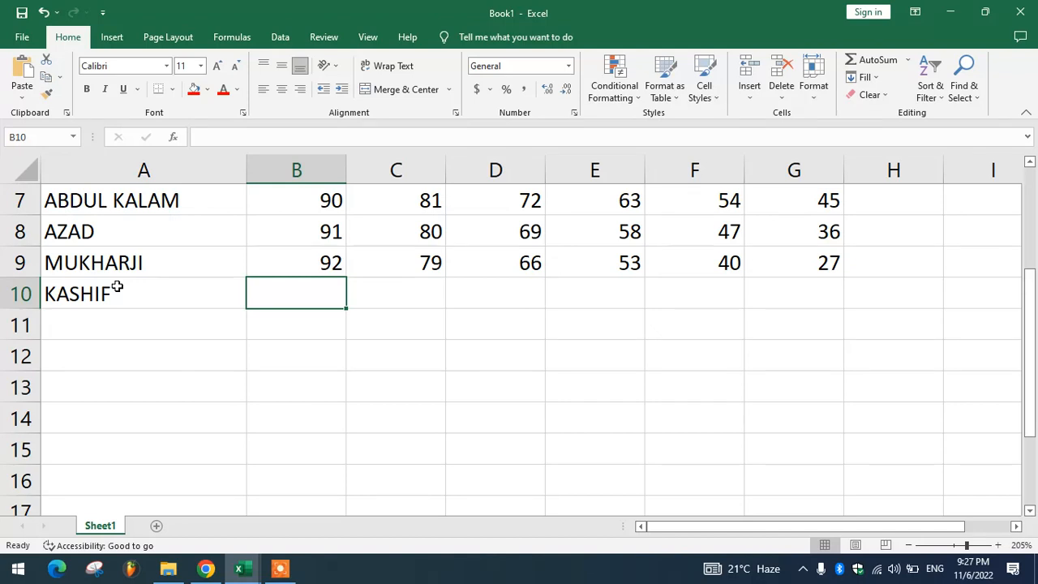
pyautogui.write('90')
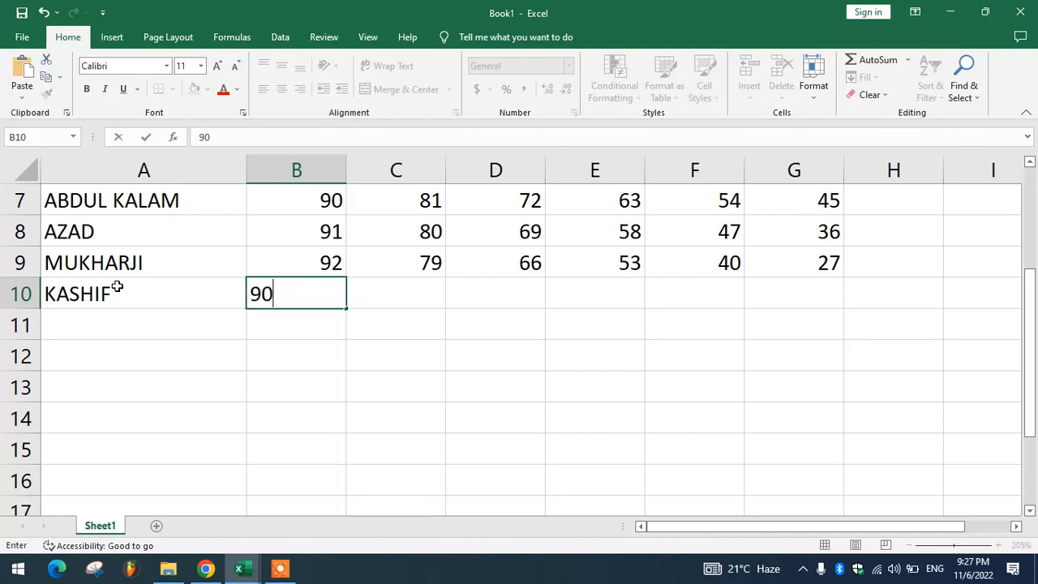
pyautogui.press('Tab')
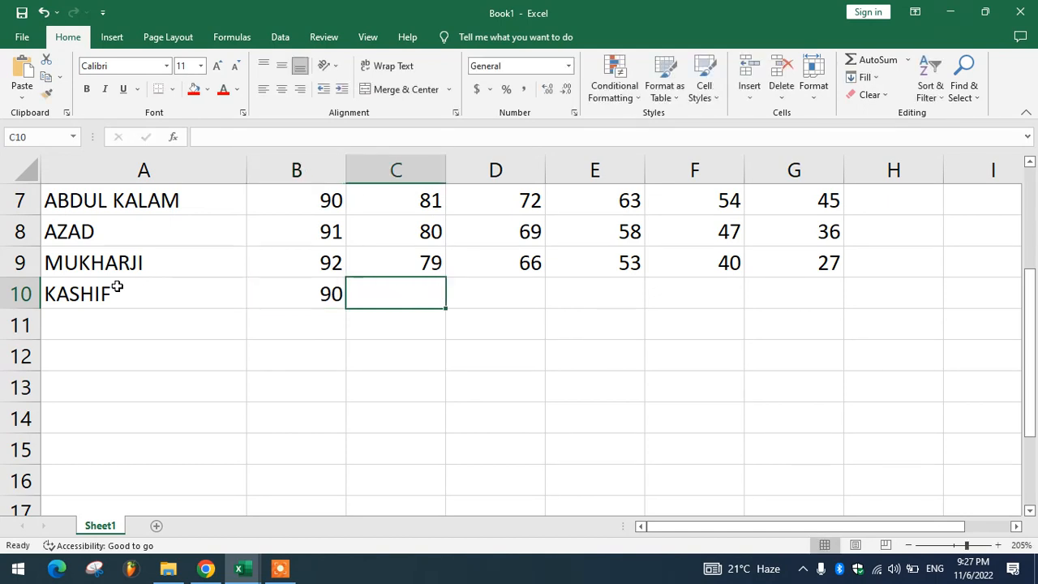
# - Enter the new student's marks in row 10: 85 for ENGLISH and 95 for MATH
pyautogui.click(87, 293)
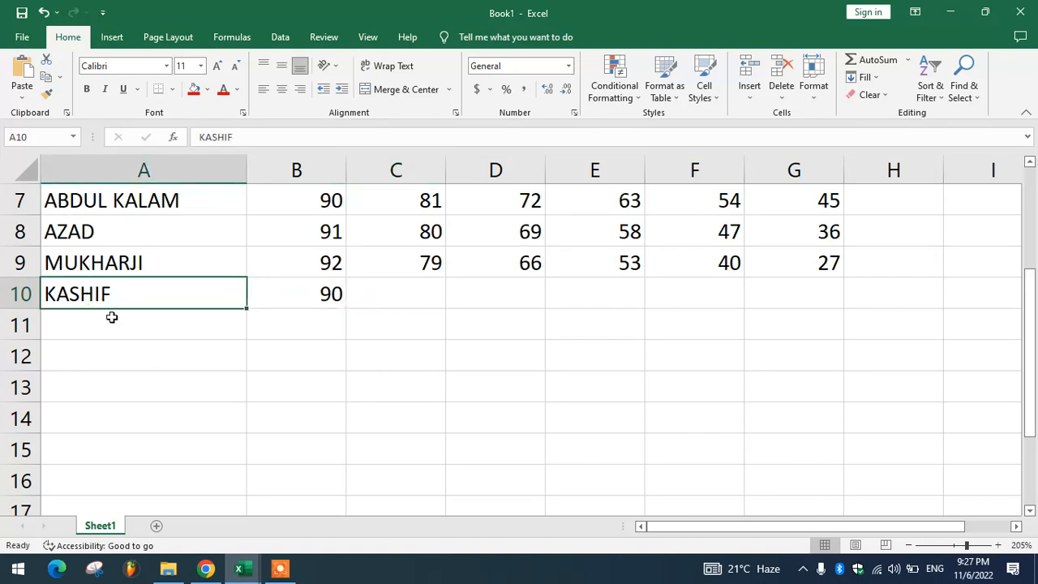
pyautogui.click(389, 297)
pyautogui.write('85')
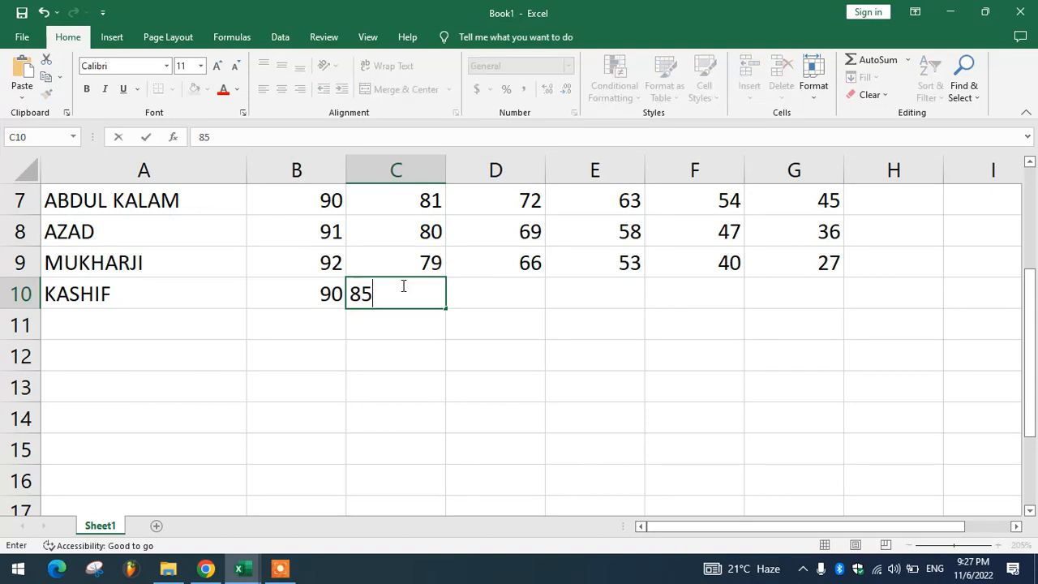
pyautogui.press('Tab')
pyautogui.write('95')
pyautogui.press('Tab')
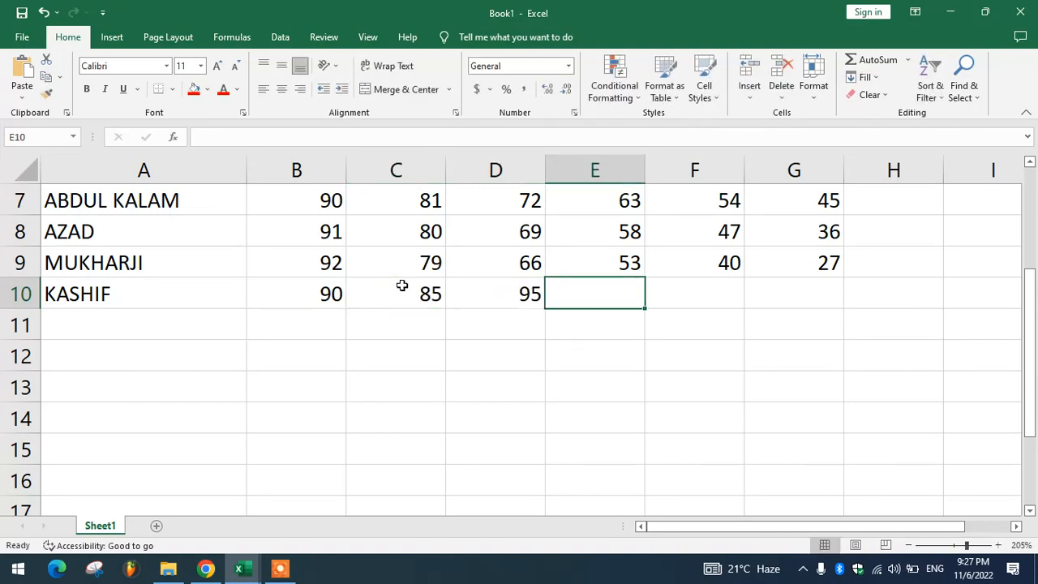
# - Complete the new student's marks in row 10: 45 for SCIENCE, 85 for URDU and 75 for DRAWING
pyautogui.write('45')
pyautogui.press('Tab')
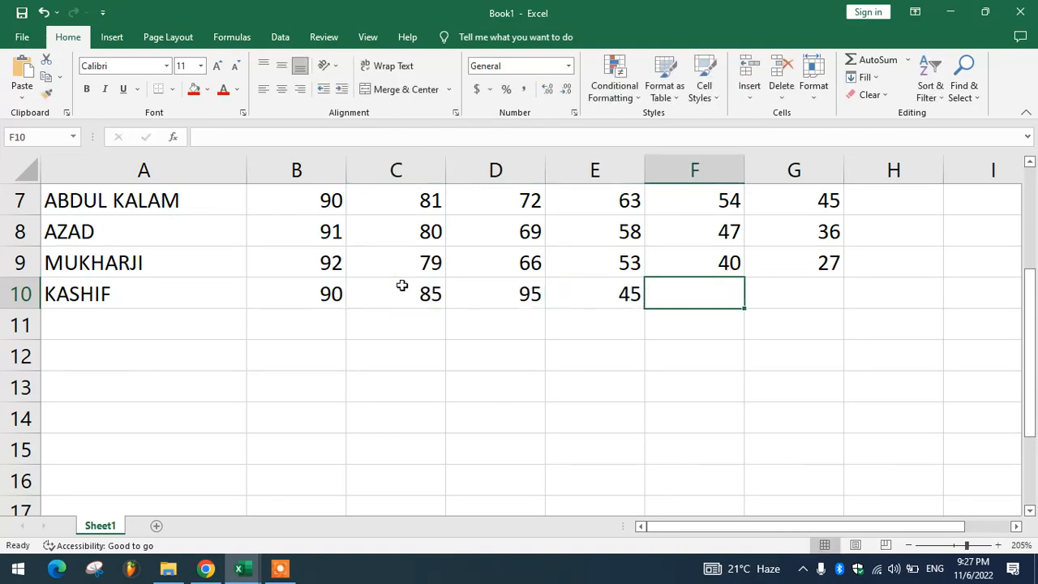
pyautogui.write('85')
pyautogui.press('Tab')
pyautogui.write('75')
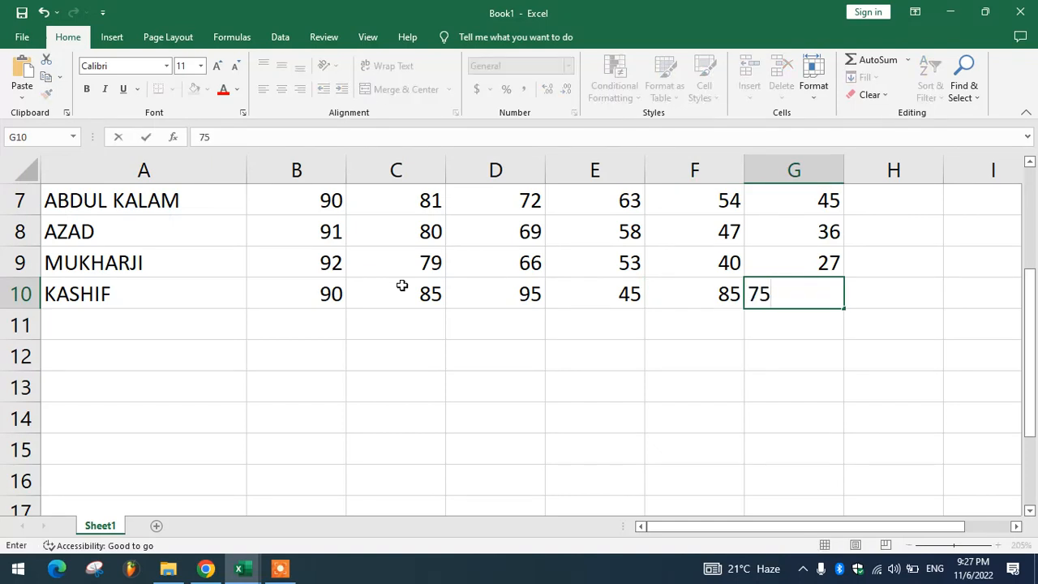
pyautogui.press('Down')
# - Examine the new student's row, the name and HINDI columns, and the full block of marks in B2 to G10
pyautogui.press('Left')
pyautogui.press('Left')
pyautogui.press('Left')
pyautogui.press('Left')
pyautogui.press('Left')
pyautogui.press('Left')
pyautogui.press('Up')
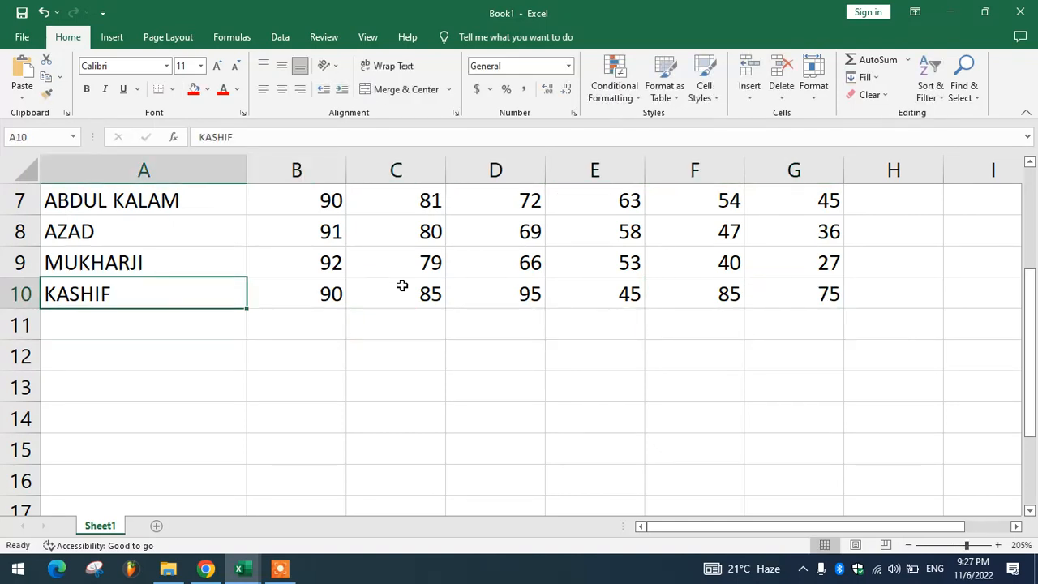
pyautogui.press('Right')
pyautogui.press('Right')
pyautogui.press('Right')
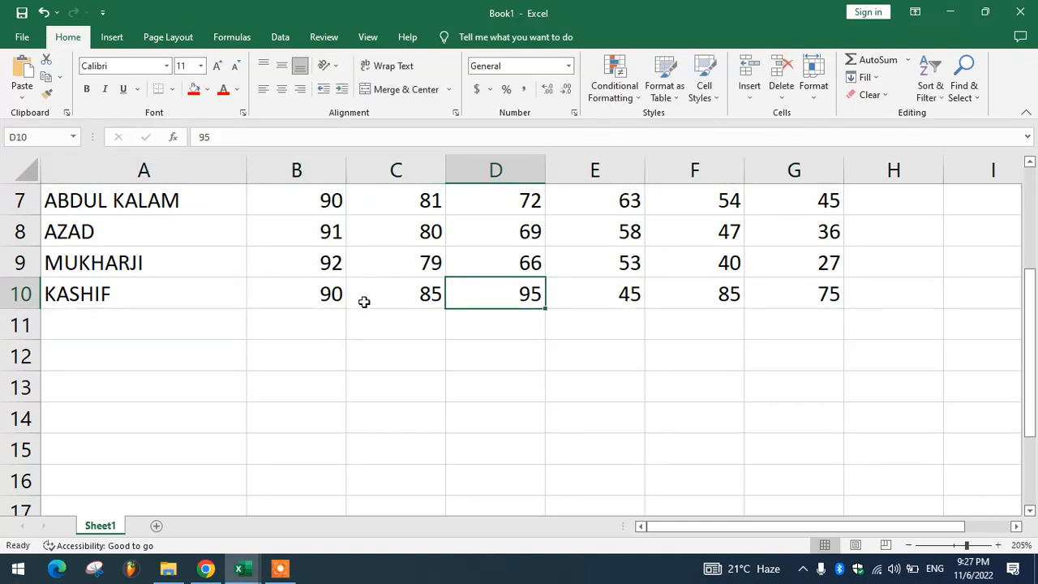
pyautogui.scroll(2, 383, 324)
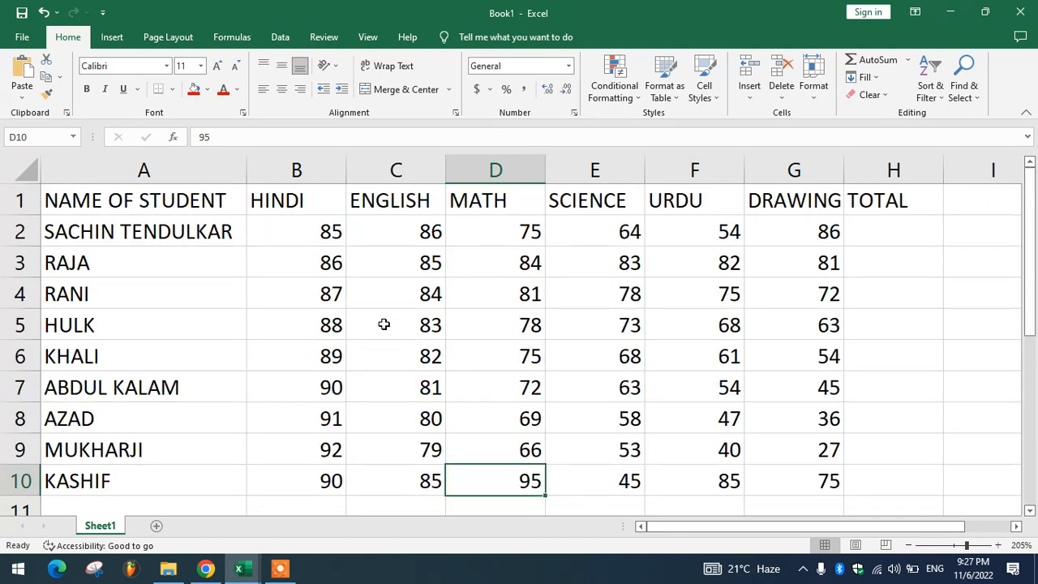
pyautogui.click(103, 175)
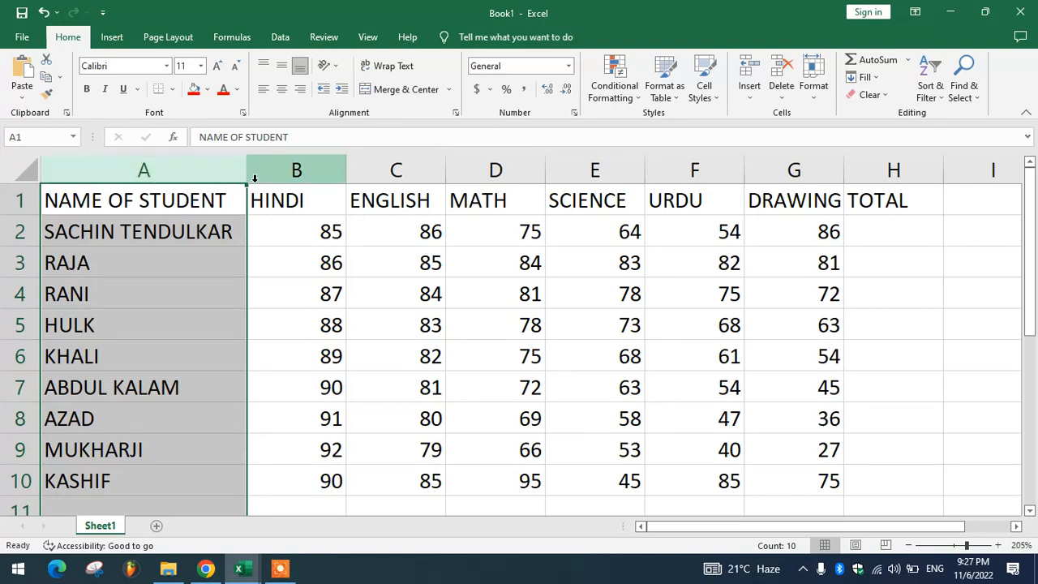
pyautogui.click(276, 165)
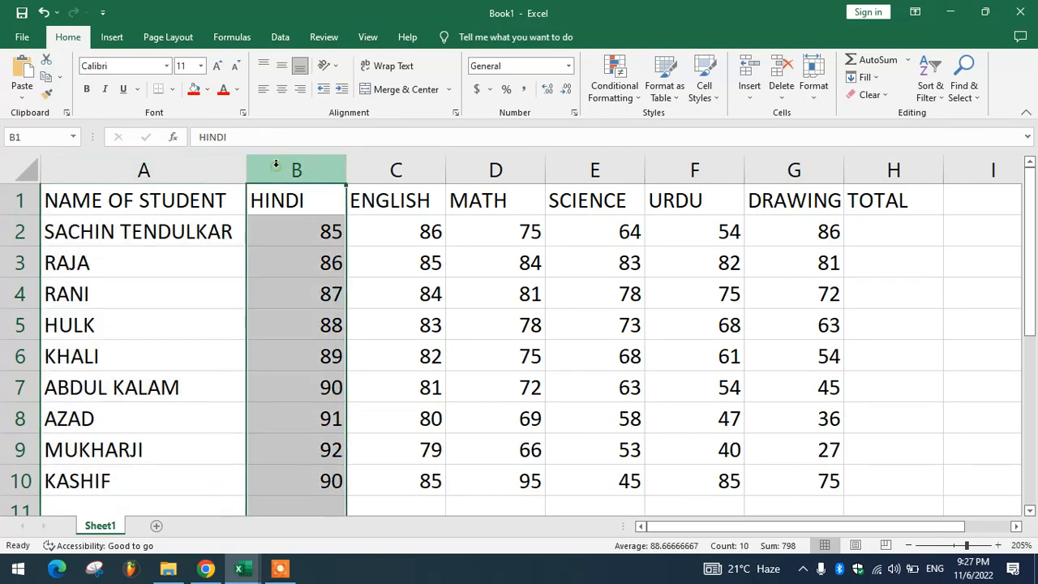
pyautogui.click(303, 232)
pyautogui.moveTo(303, 231); pyautogui.dragTo(793, 486)
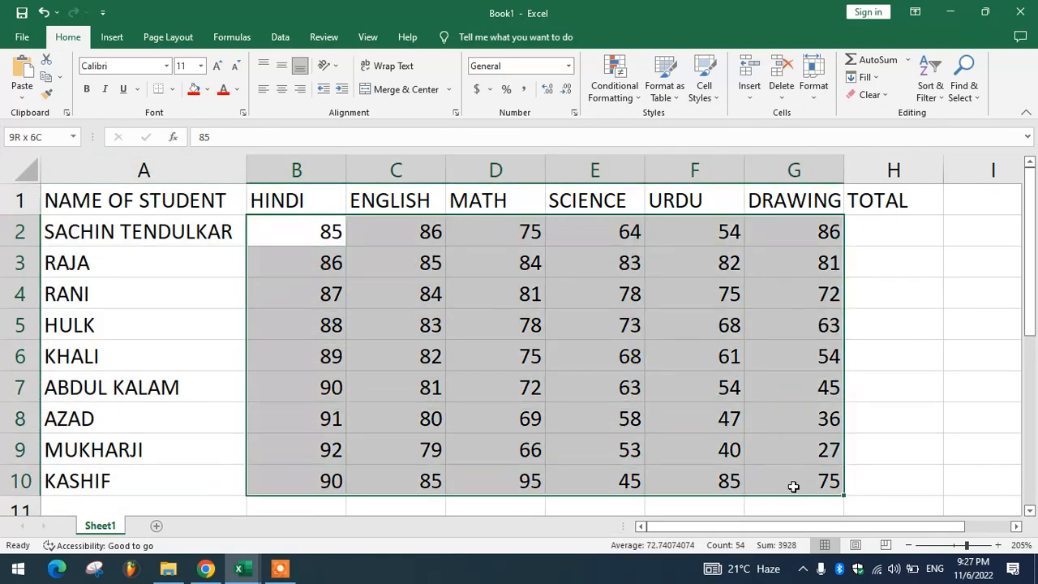
pyautogui.click(639, 460)
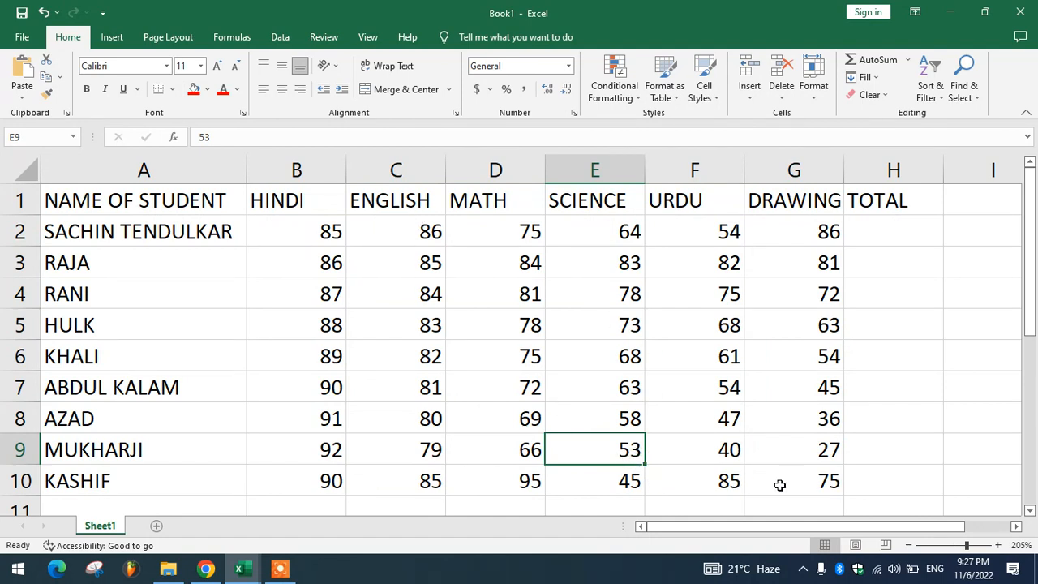
pyautogui.moveTo(810, 485); pyautogui.dragTo(787, 479)
pyautogui.click(549, 366)
pyautogui.click(432, 334)
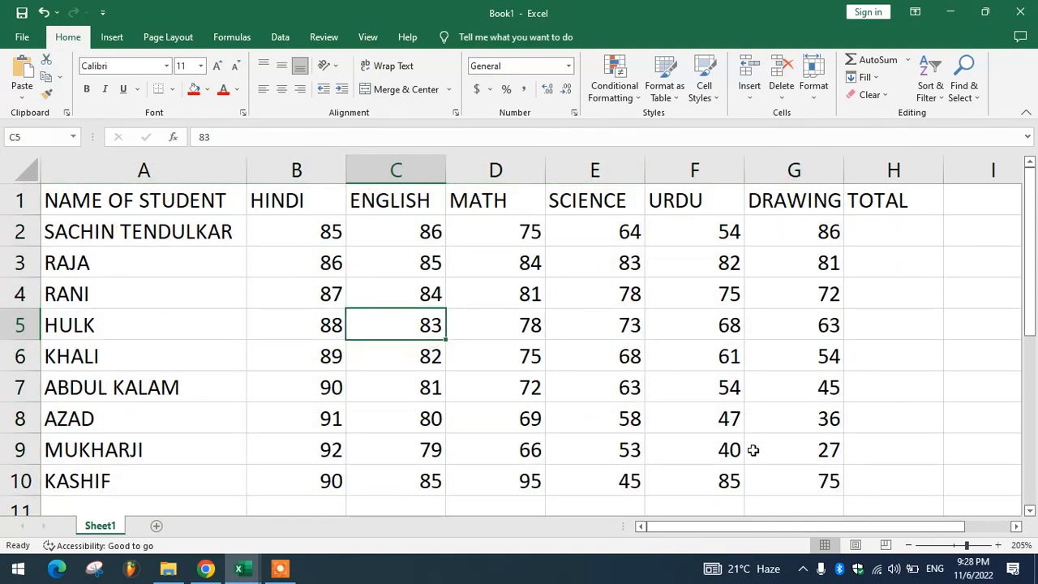
pyautogui.scroll(-1, 382, 414)
pyautogui.scroll(1, 382, 413)
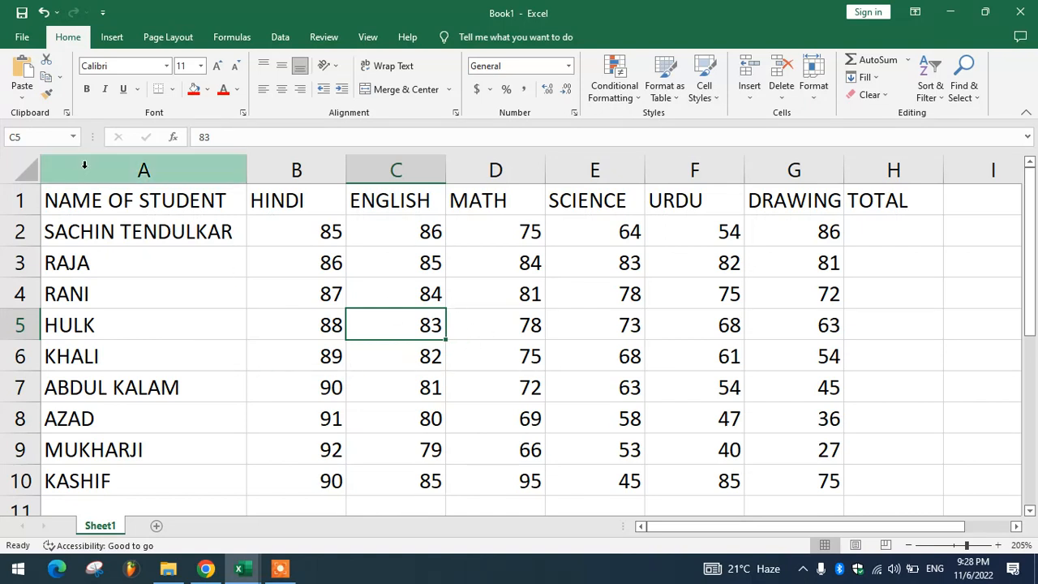
# - Fill the heading row A1 to H1 with a light blue theme color and apply all borders to it
pyautogui.moveTo(81, 200); pyautogui.dragTo(849, 197)
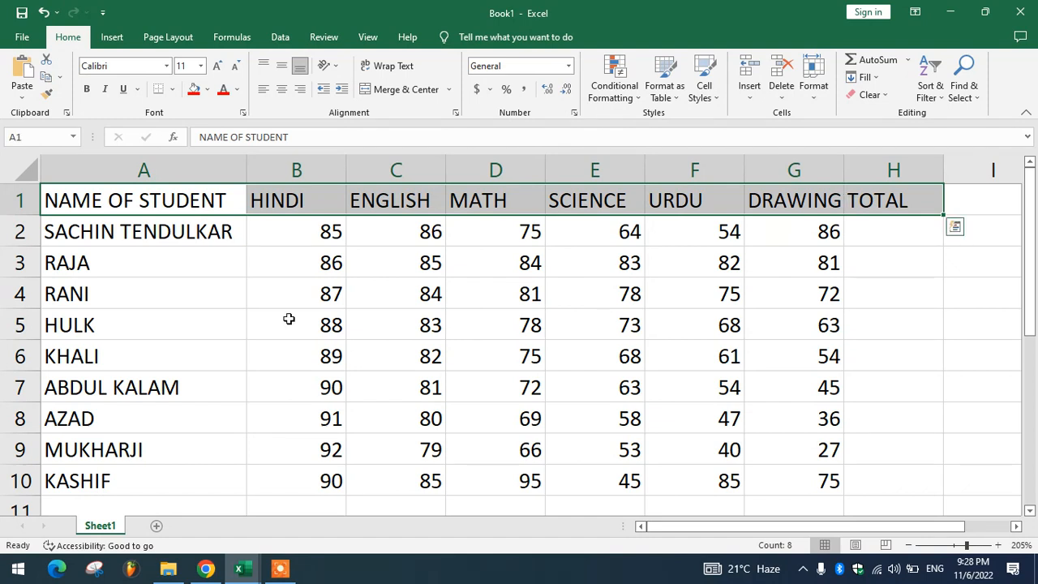
pyautogui.click(207, 89)
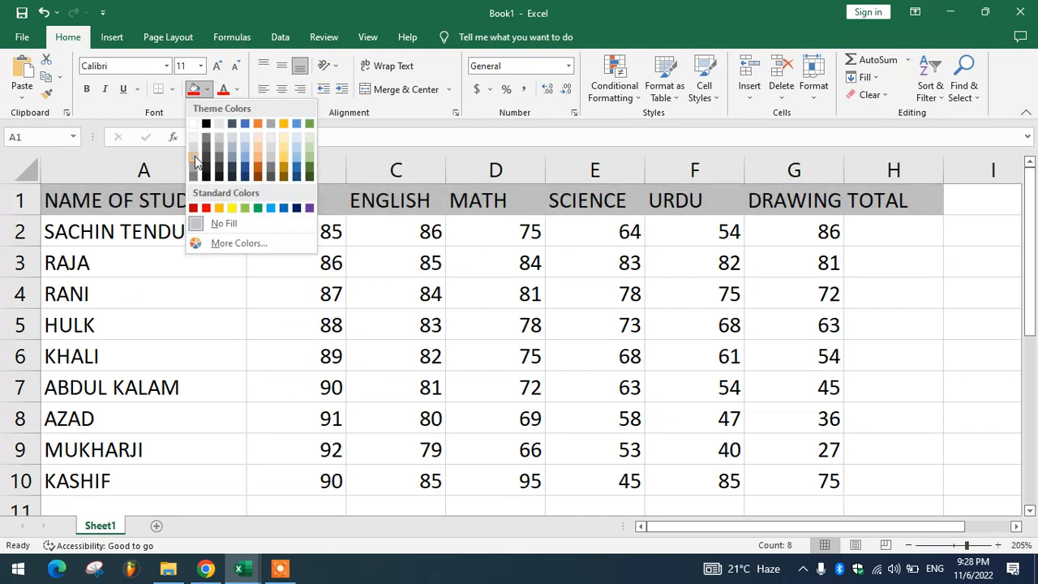
pyautogui.click(246, 144)
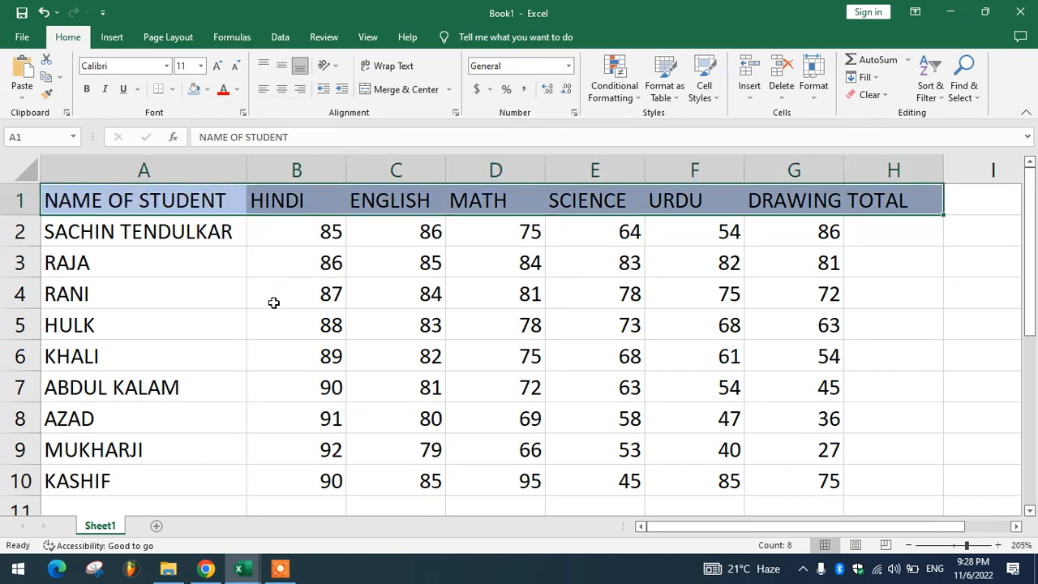
pyautogui.click(171, 91)
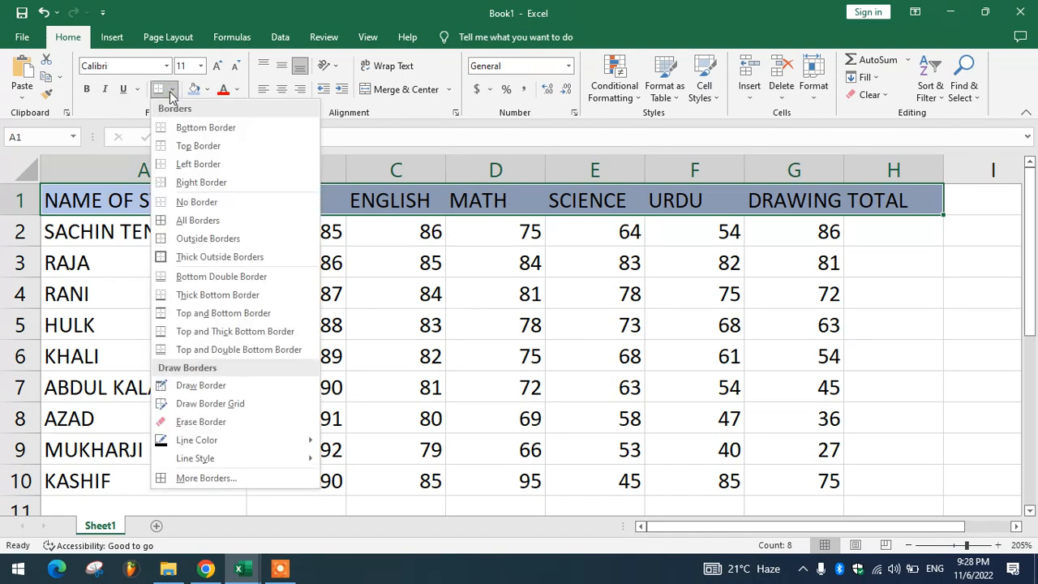
pyautogui.click(171, 219)
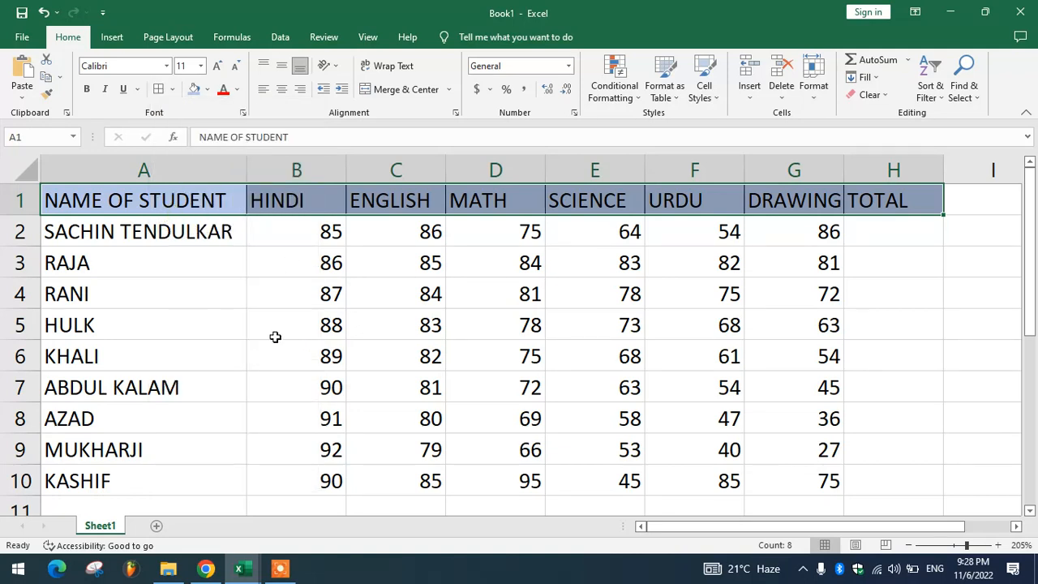
pyautogui.click(213, 296)
# - Apply all borders to the student rows A2 to G10 and extend them across the TOTAL column to H10
pyautogui.moveTo(105, 235); pyautogui.dragTo(798, 481)
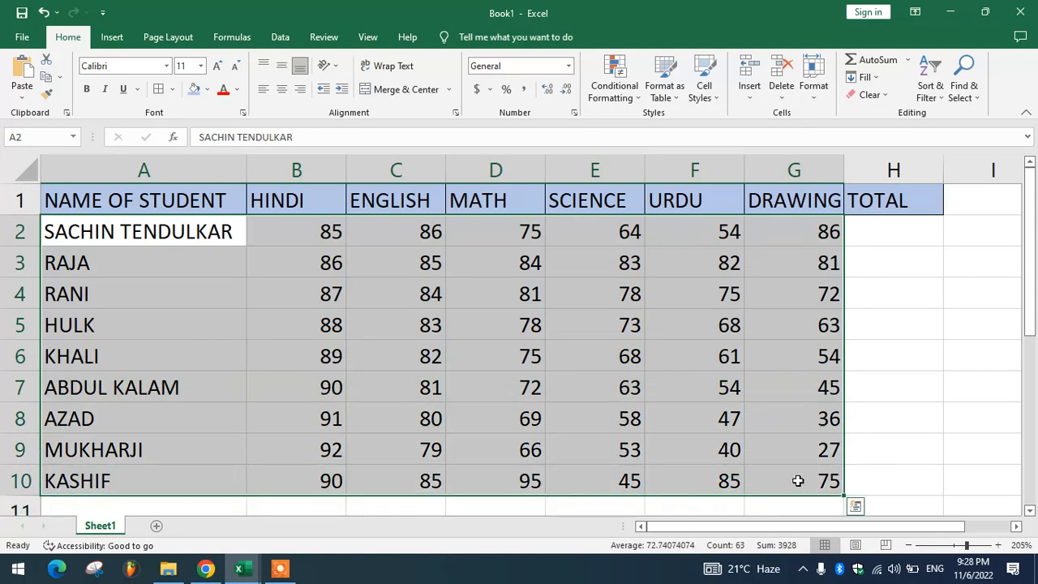
pyautogui.click(159, 90)
pyautogui.click(449, 341)
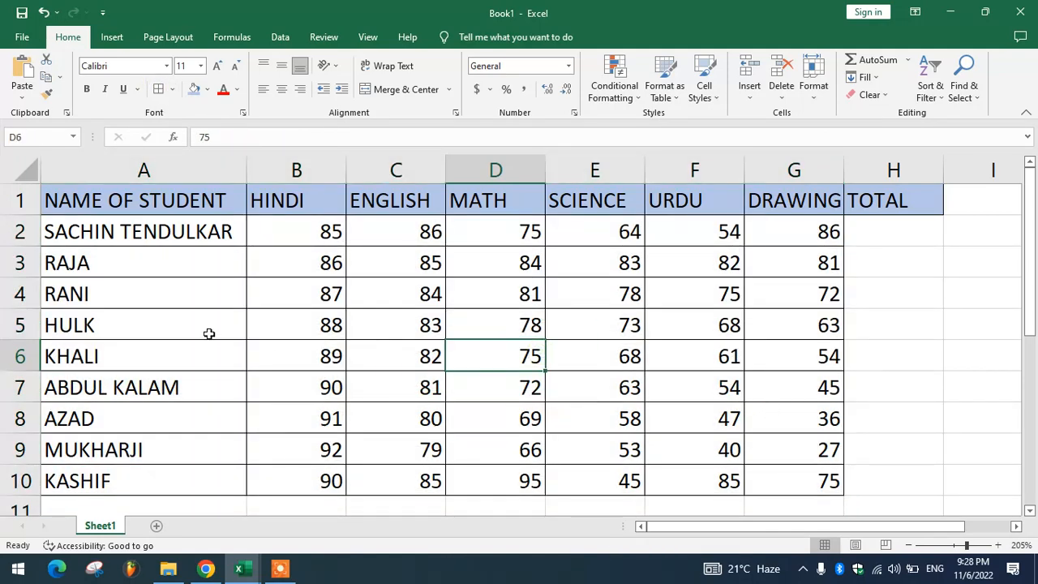
pyautogui.click(67, 239)
pyautogui.moveTo(321, 248); pyautogui.dragTo(913, 479)
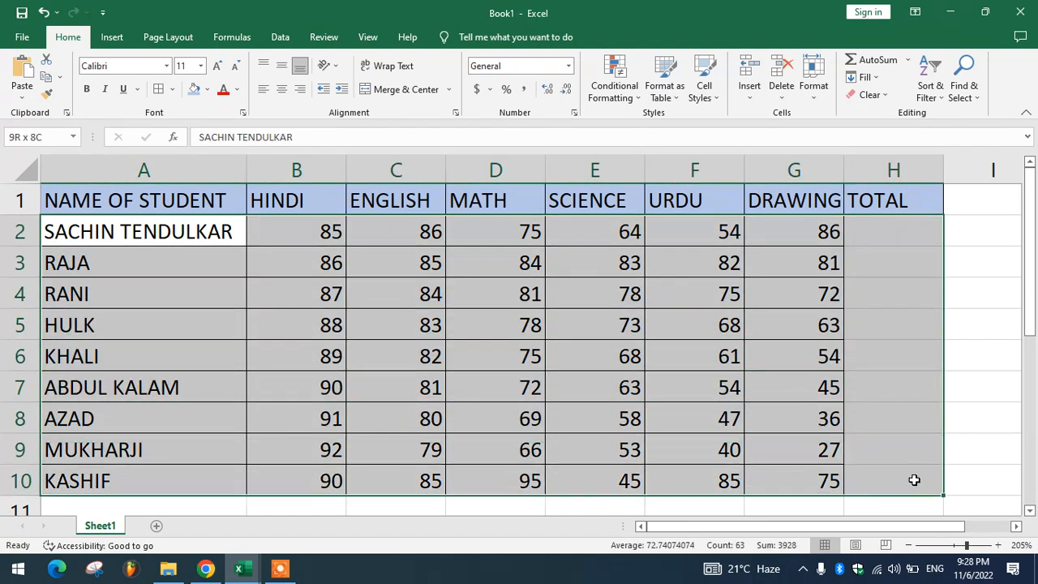
pyautogui.click(159, 89)
pyautogui.click(542, 260)
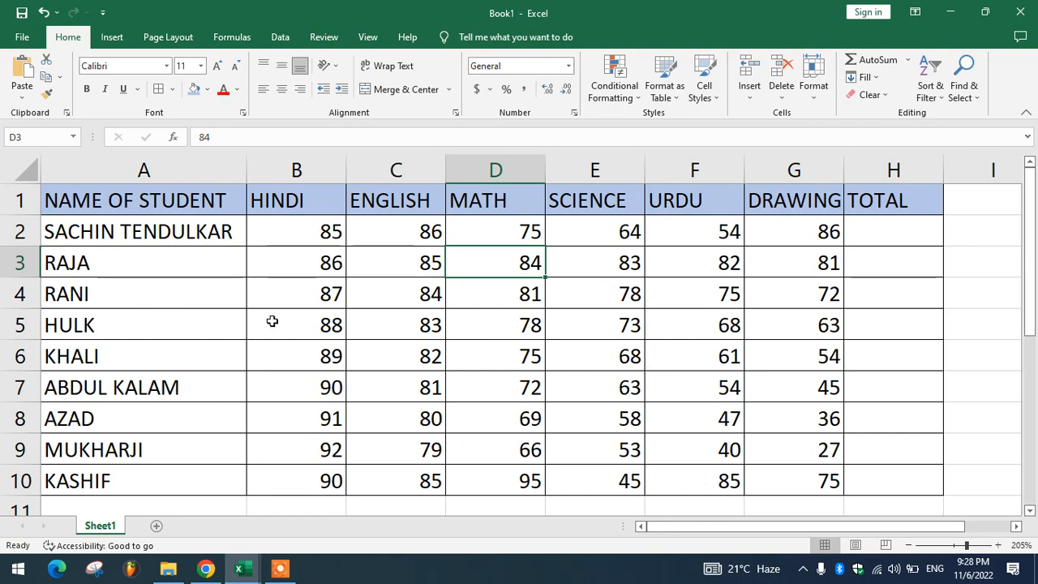
pyautogui.click(410, 292)
# - Make the headings in A1 to H1 bold, and align them to the middle vertically and the center horizontally
pyautogui.moveTo(111, 204); pyautogui.dragTo(866, 201)
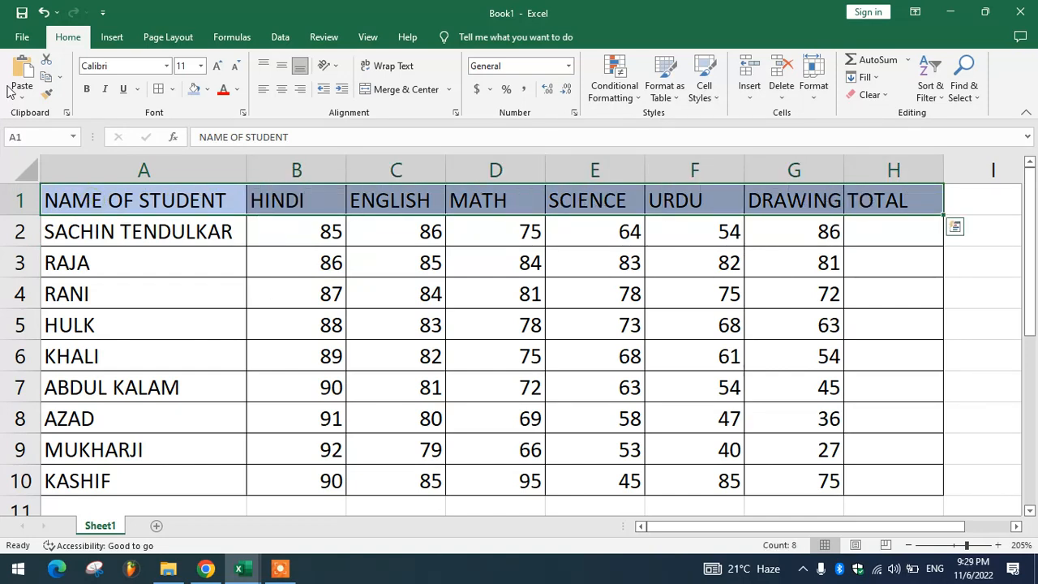
pyautogui.click(87, 89)
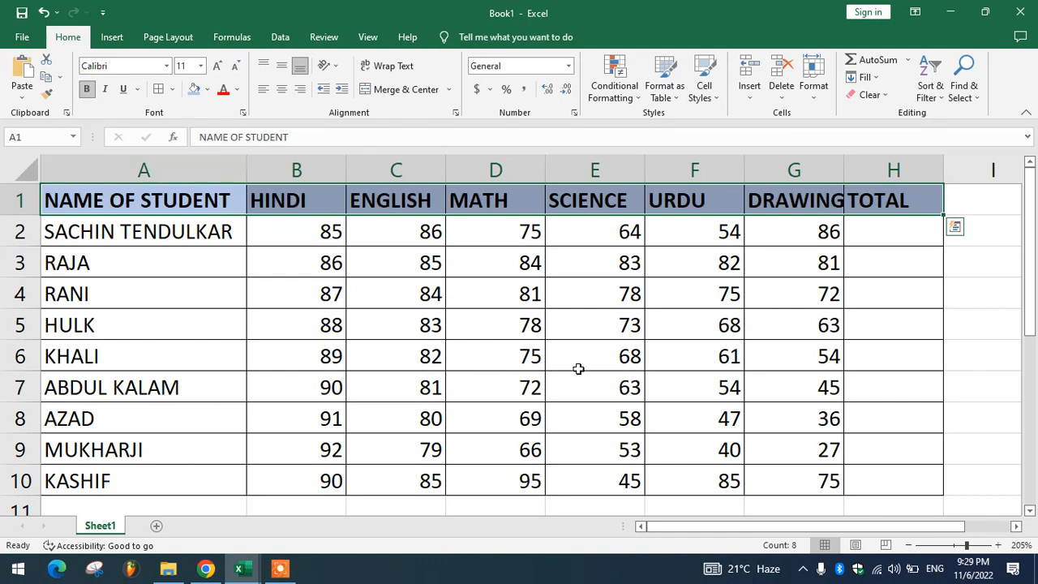
pyautogui.click(375, 364)
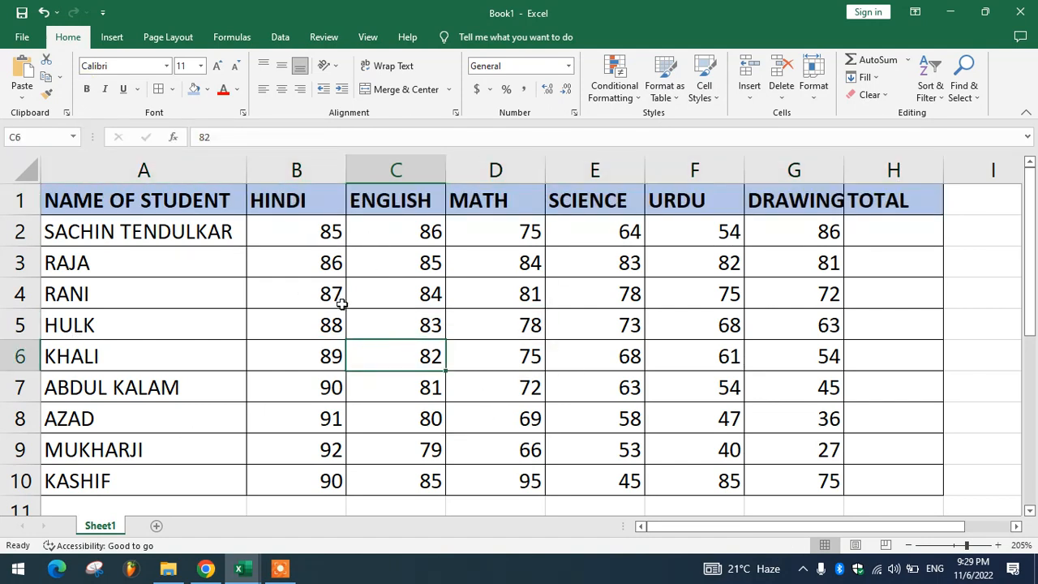
pyautogui.moveTo(83, 205); pyautogui.dragTo(864, 209)
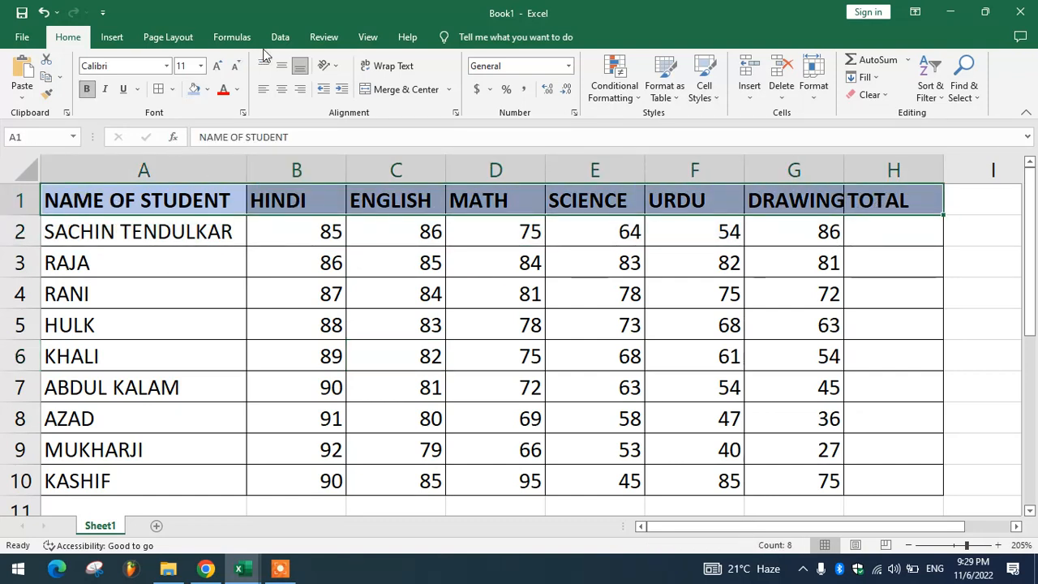
pyautogui.click(281, 65)
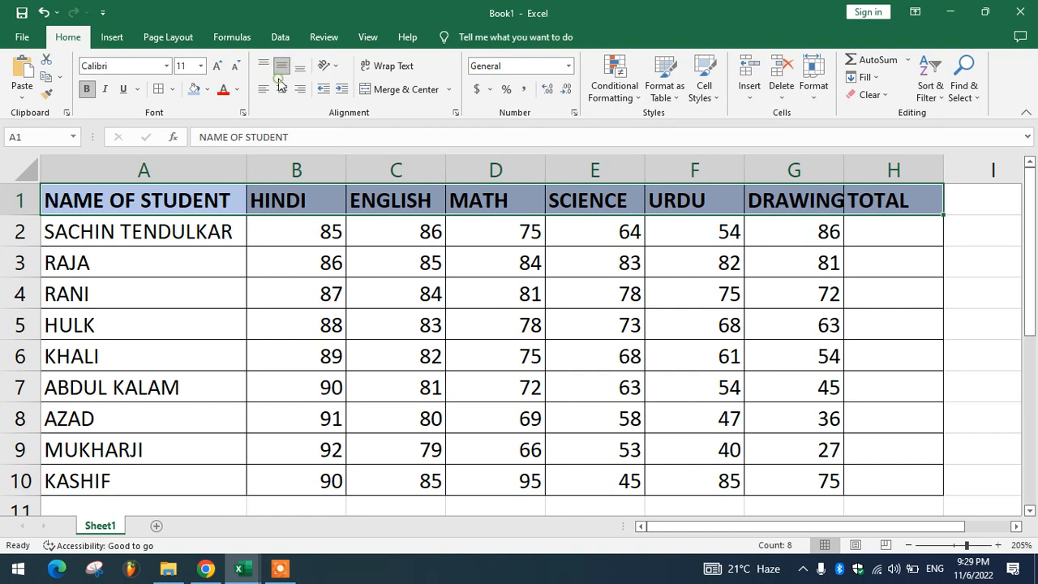
pyautogui.click(282, 89)
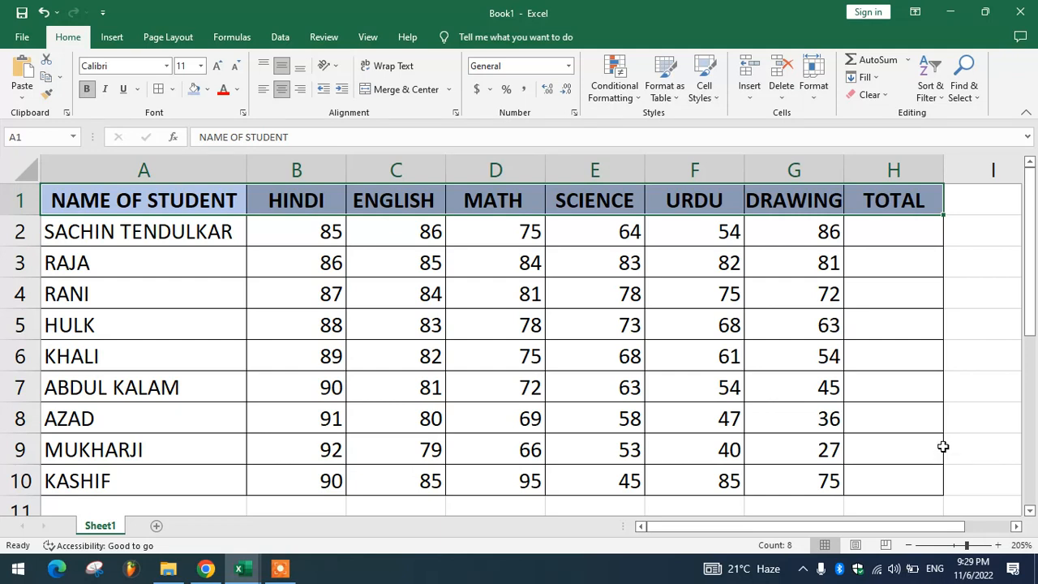
# - Preview the marks table as a printed page, enlarge the preview to inspect the layout, and return to the sheet
pyautogui.click(695, 364)
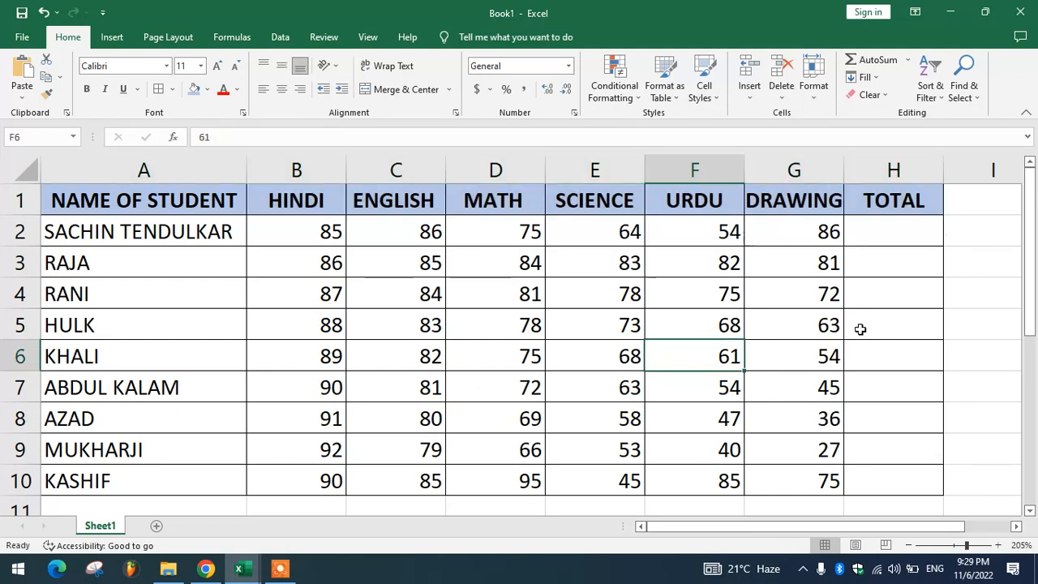
pyautogui.scroll(-1, 798, 417)
pyautogui.scroll(1, 799, 418)
pyautogui.hotkey('ctrl', 'p')
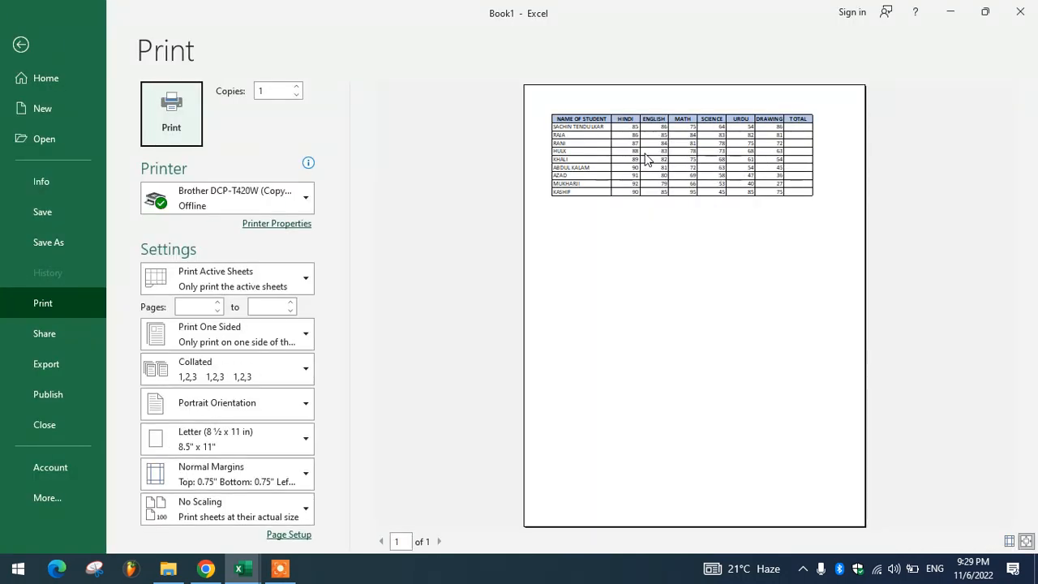
pyautogui.click(680, 153)
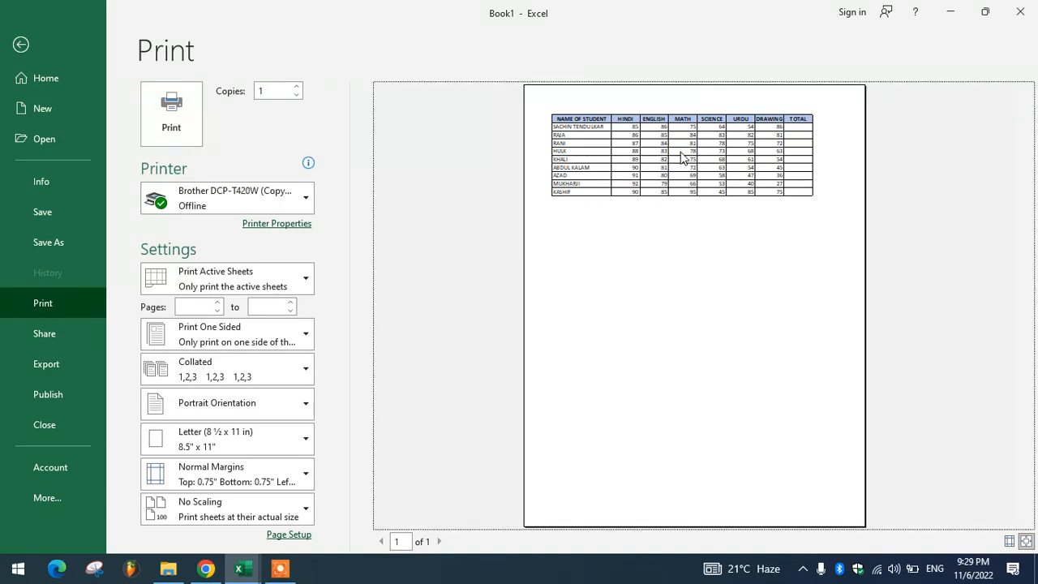
pyautogui.click(680, 153)
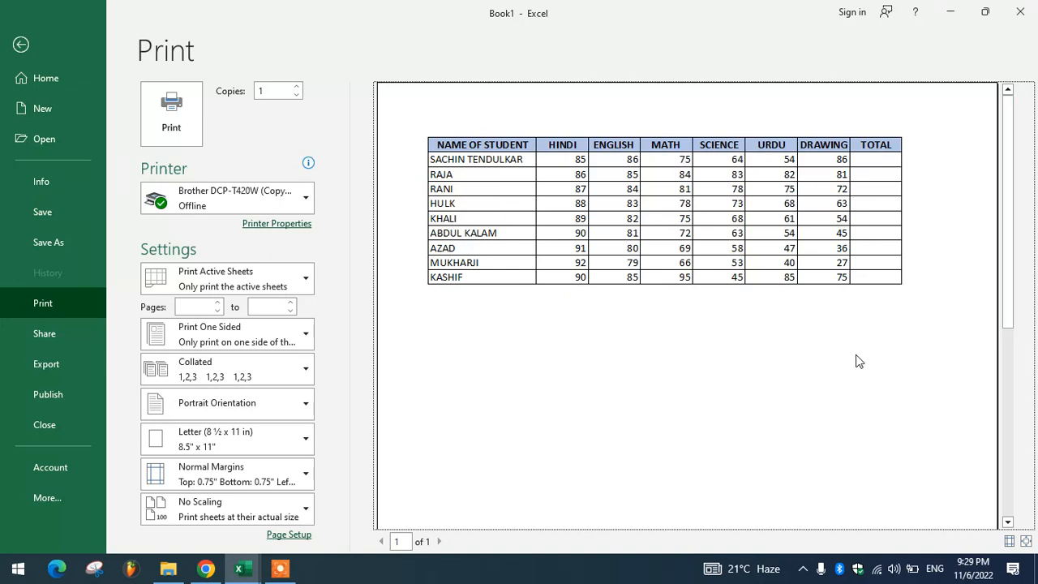
pyautogui.press('Escape')
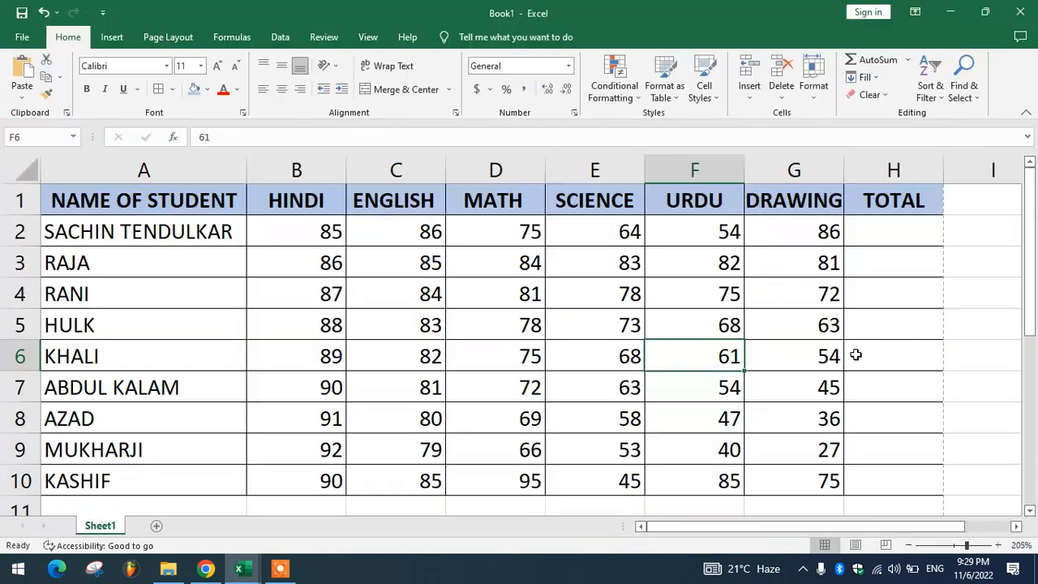
# - Examine the whole table from A1 to H10, the first student's marks in B2 to G2, and the TOTAL cells H2 and H3
pyautogui.click(876, 280)
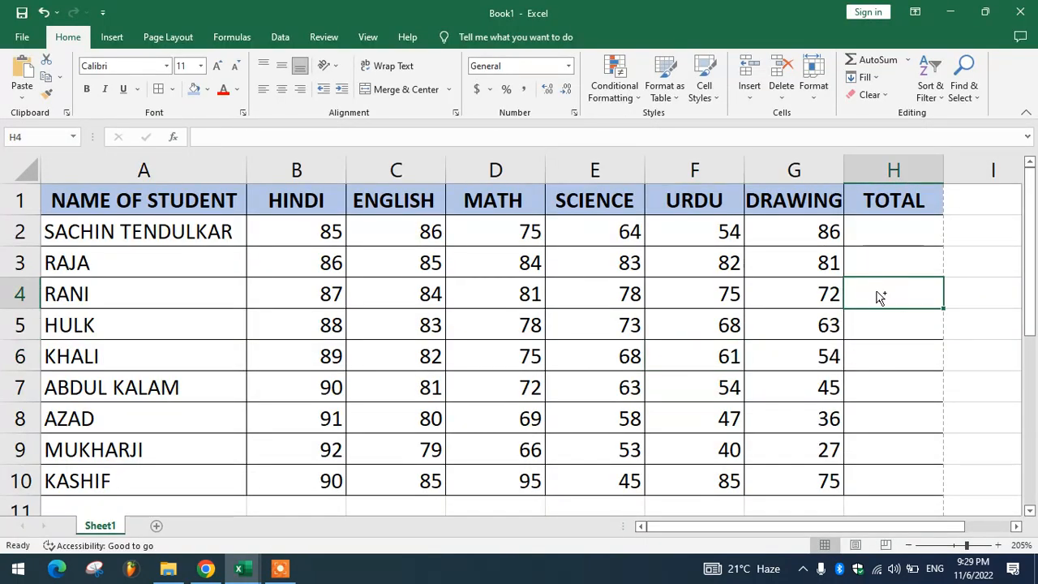
pyautogui.keyDown('ctrl'); pyautogui.scroll(-2, 879, 294); pyautogui.keyUp('ctrl')
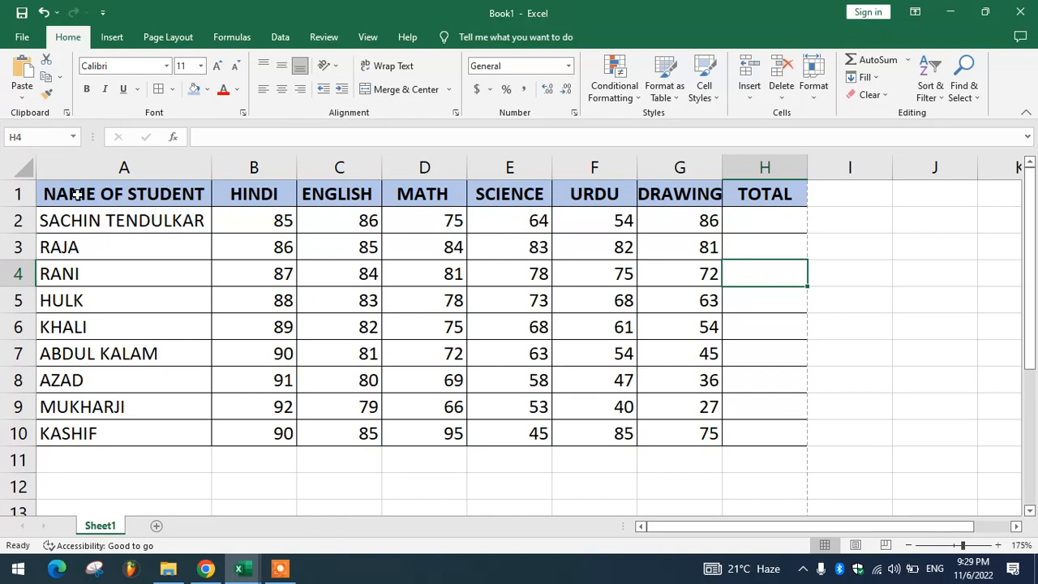
pyautogui.moveTo(76, 194); pyautogui.dragTo(771, 438)
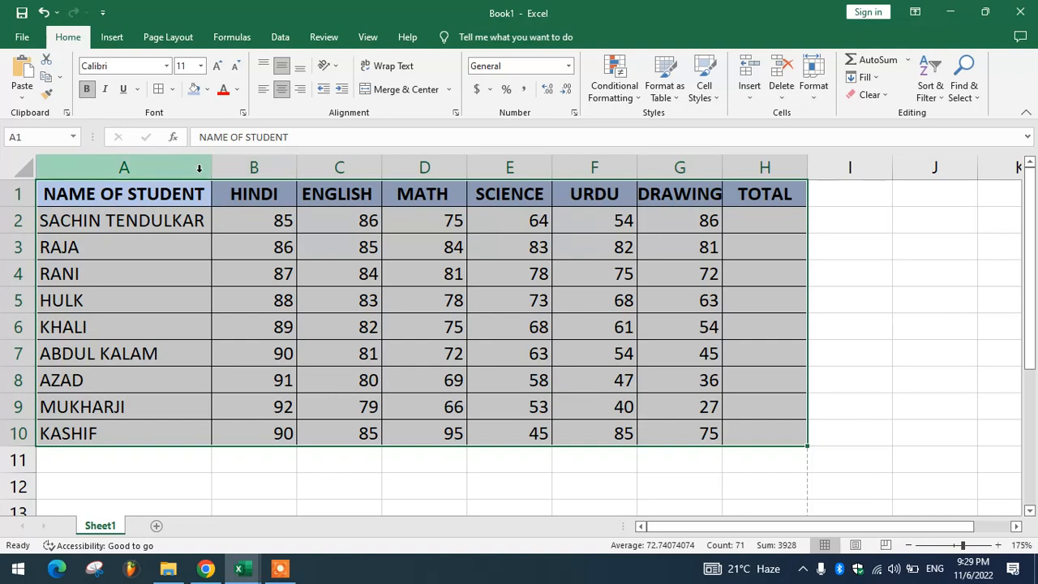
pyautogui.click(129, 200)
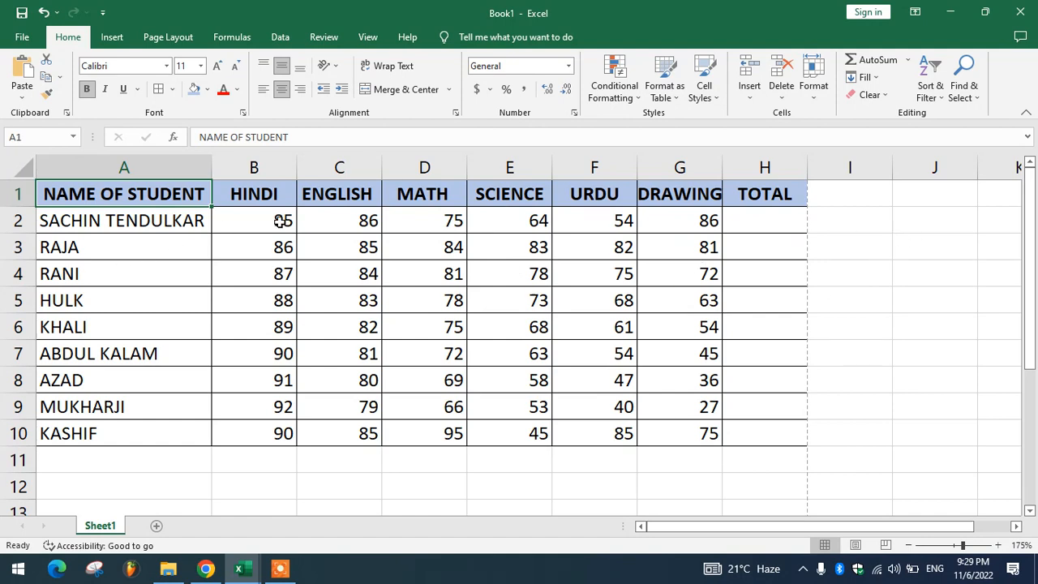
pyautogui.moveTo(239, 228); pyautogui.dragTo(704, 225)
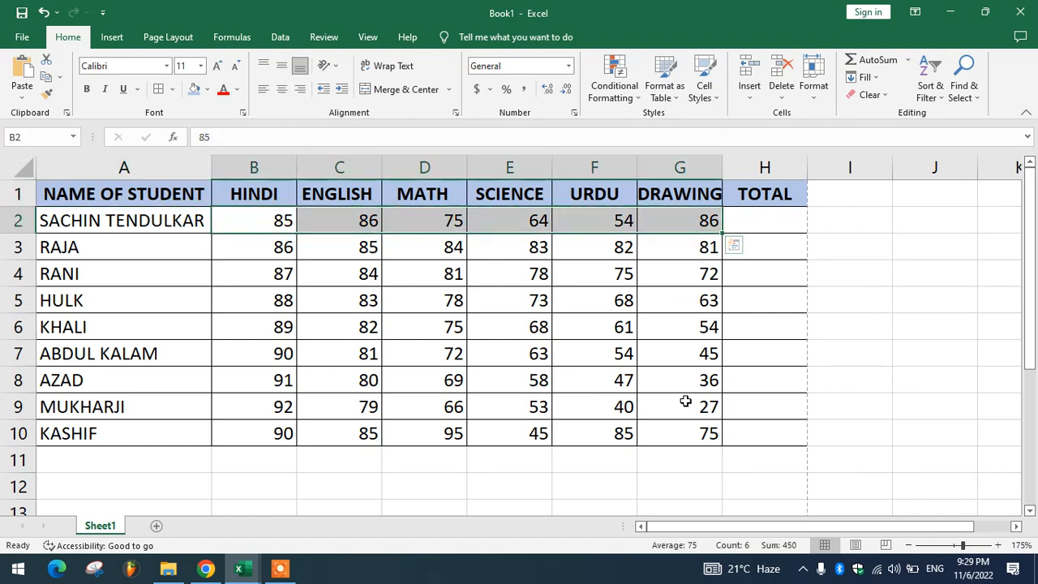
pyautogui.moveTo(705, 433); pyautogui.dragTo(57, 177)
pyautogui.click(369, 220)
pyautogui.moveTo(685, 194); pyautogui.dragTo(714, 432)
pyautogui.click(579, 435)
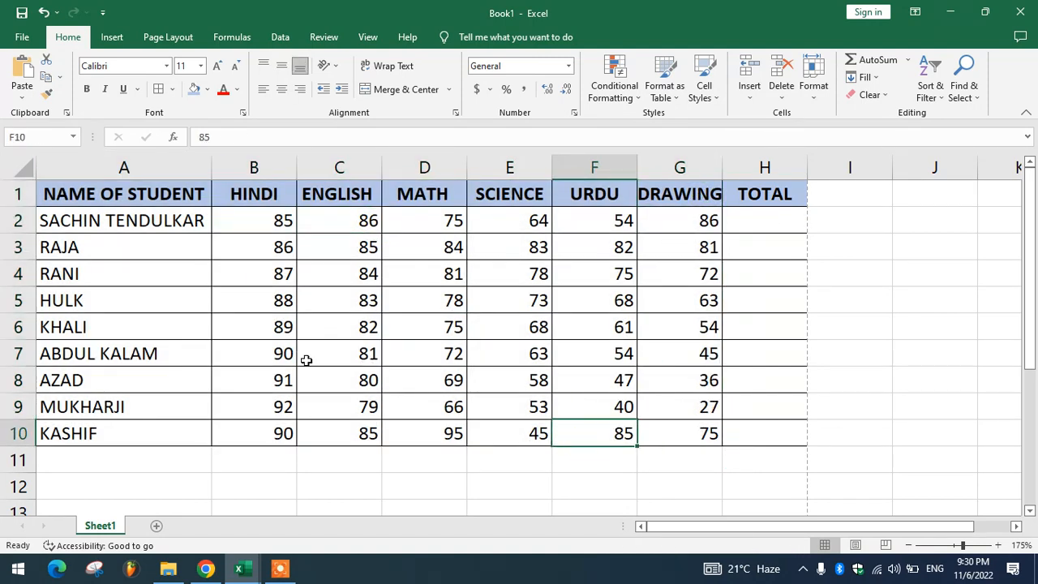
pyautogui.moveTo(105, 200); pyautogui.dragTo(657, 433)
pyautogui.click(398, 482)
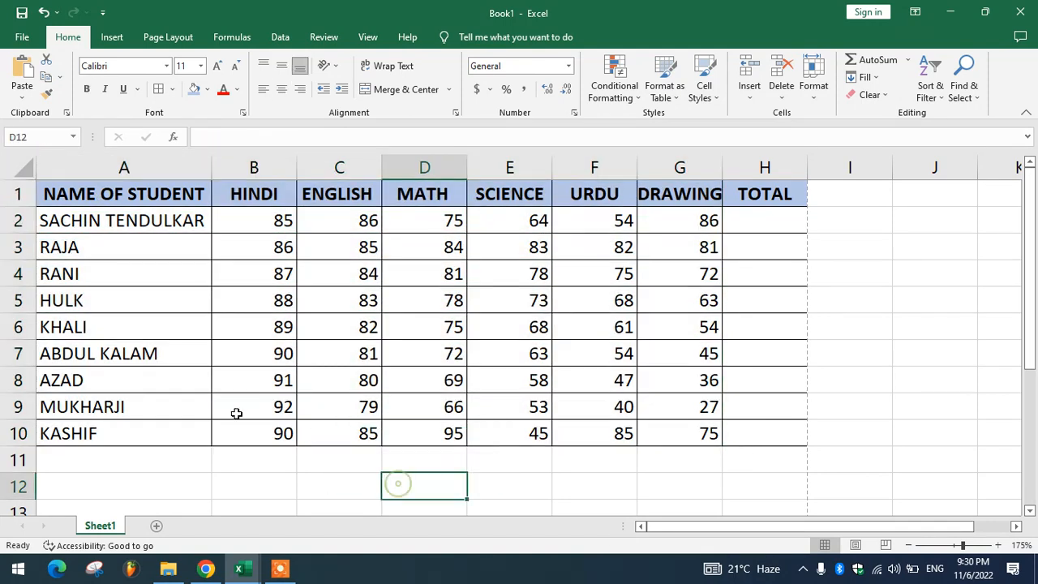
pyautogui.click(763, 226)
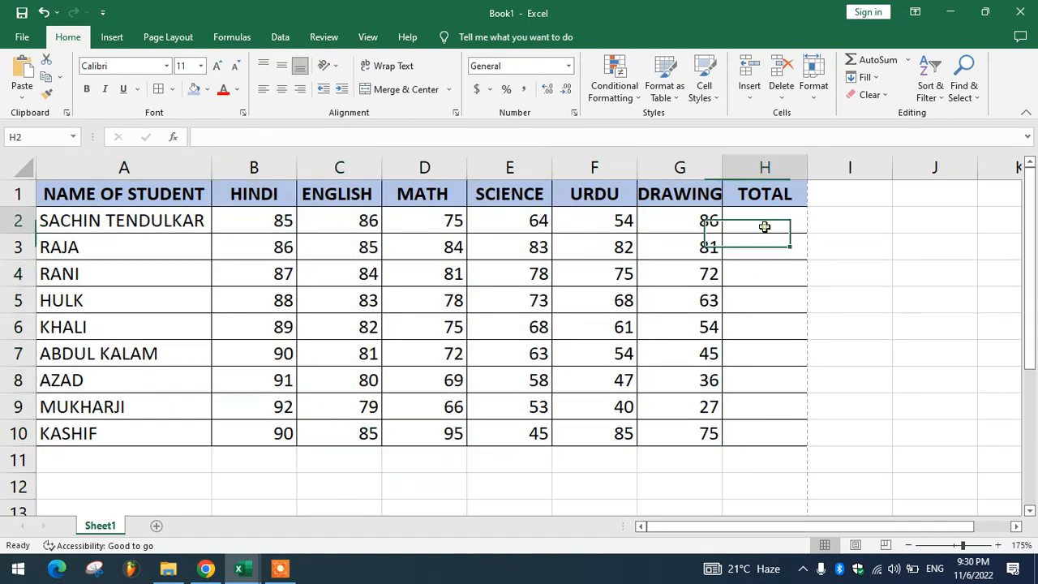
pyautogui.click(763, 251)
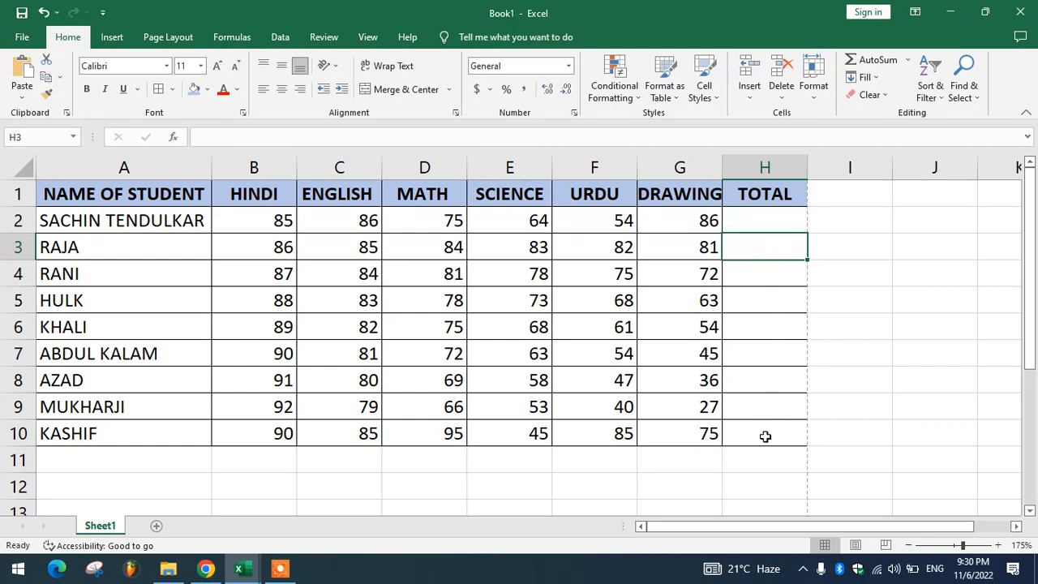